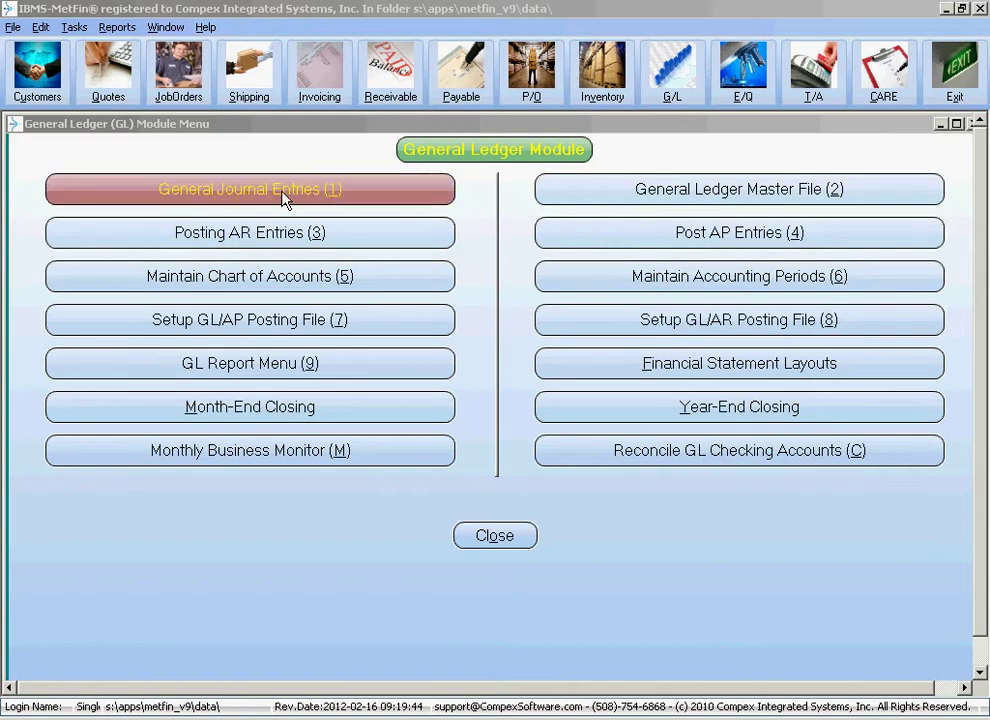
# - Open the invoice lookup directory from the invoicing module, view Zoom Mfg. invoice 1156, and close that invoice
pyautogui.click(337, 87)
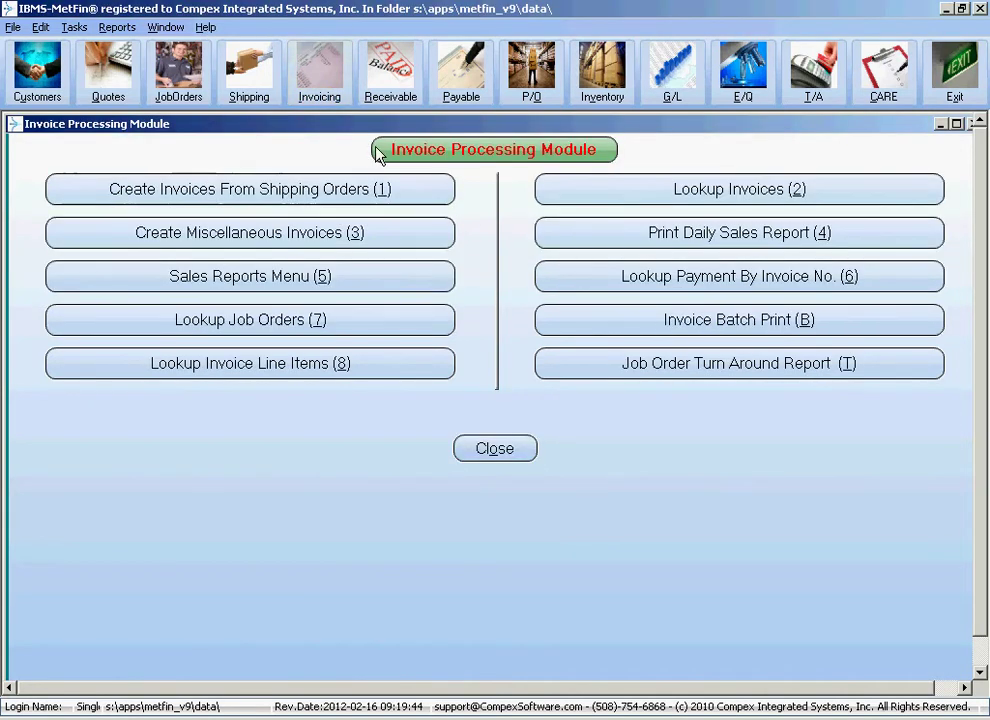
pyautogui.click(656, 195)
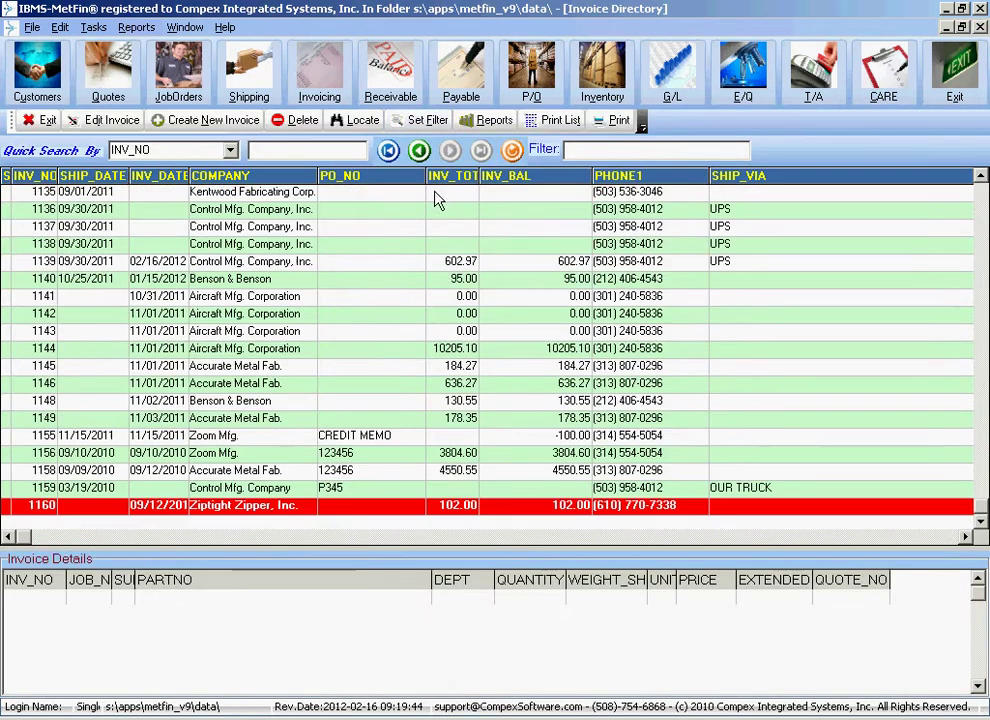
pyautogui.doubleClick(105, 455)
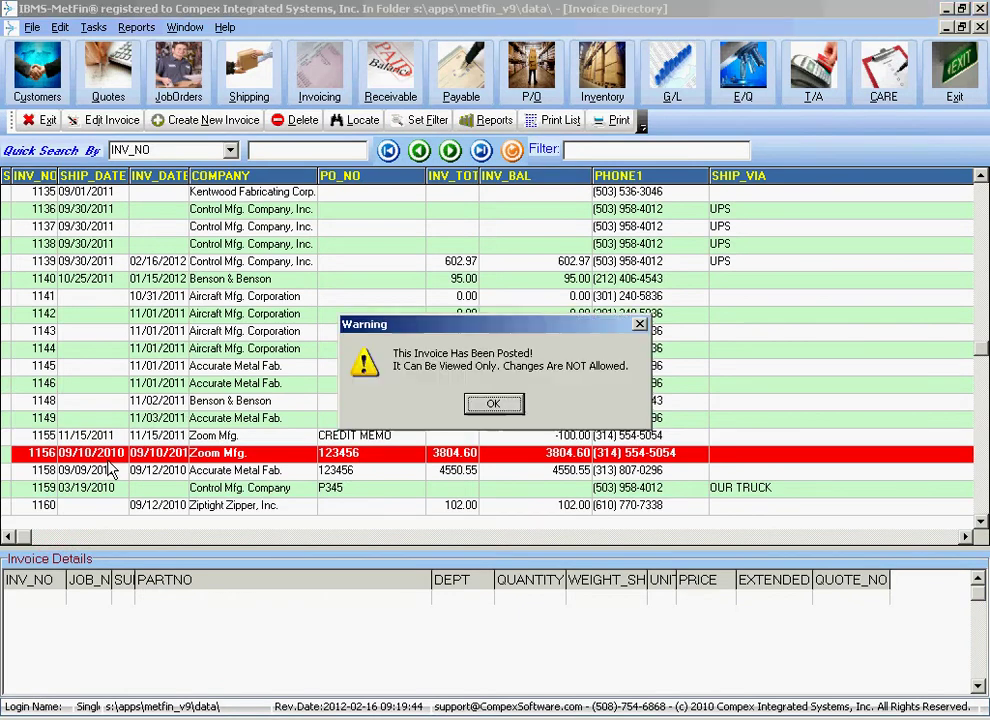
pyautogui.click(494, 403)
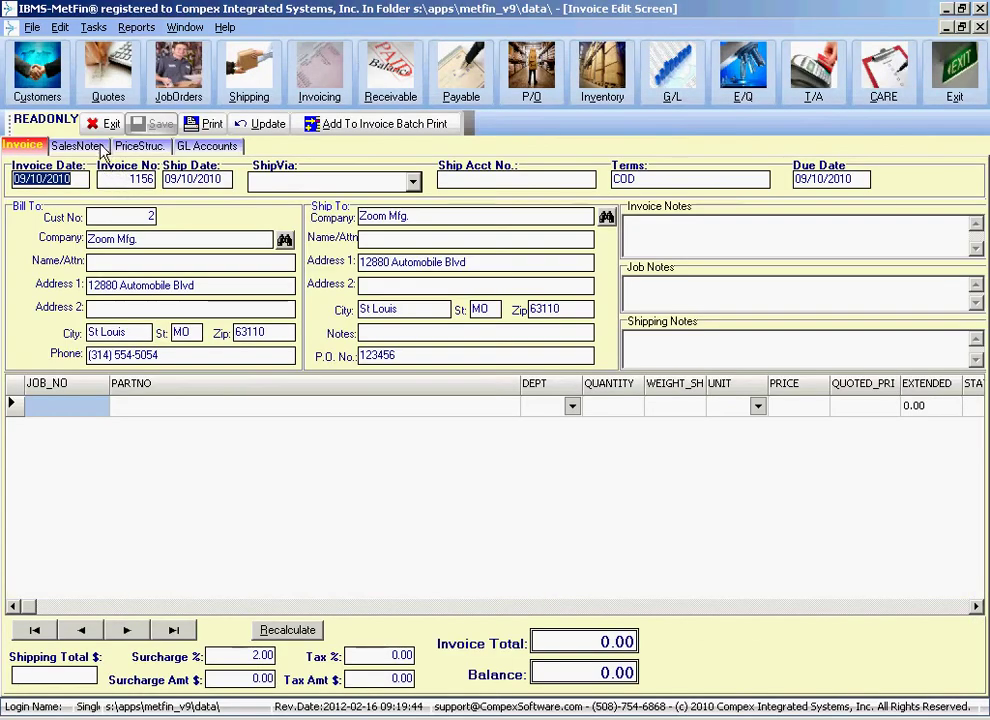
pyautogui.click(100, 124)
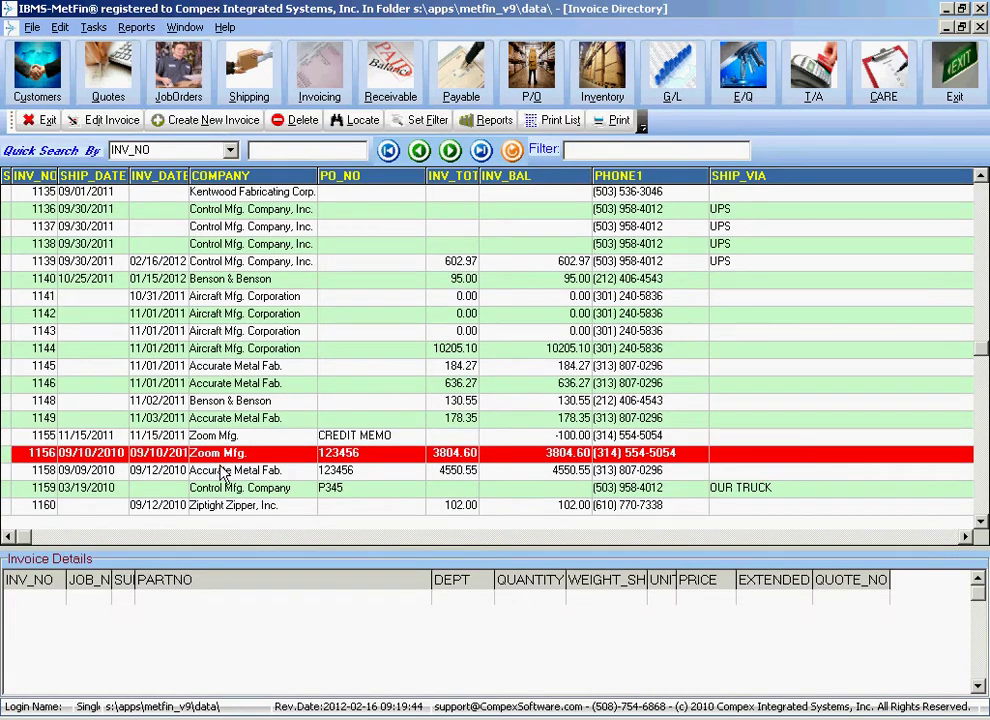
# - View the line items and totals of Accurate Metal Fab. invoice 1158, and return to the invoice directory
pyautogui.doubleClick(222, 476)
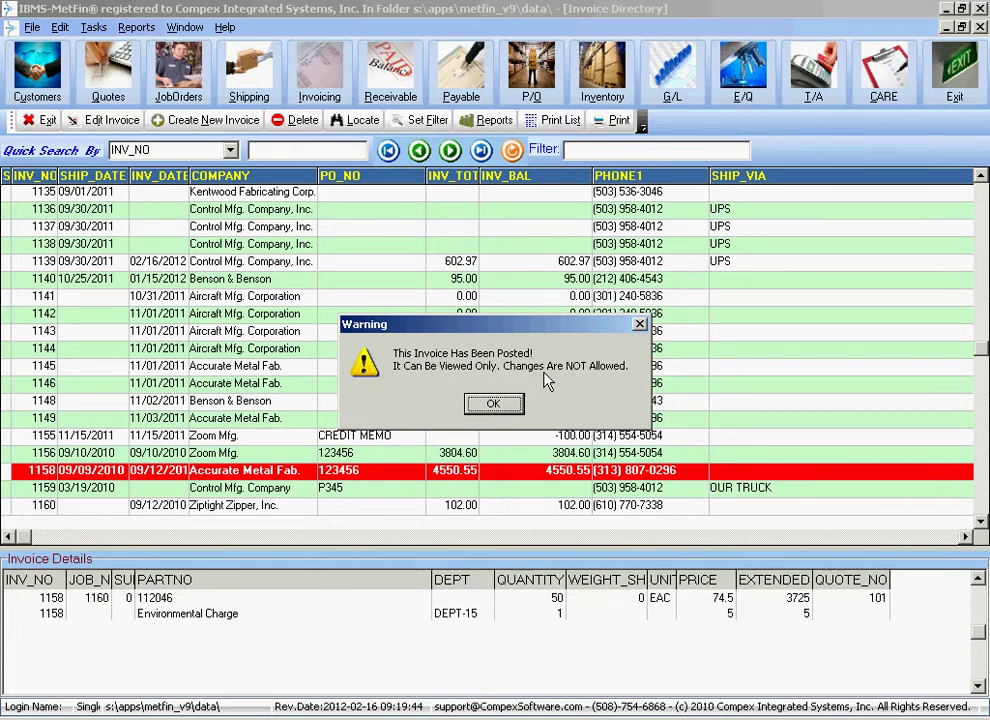
pyautogui.click(497, 405)
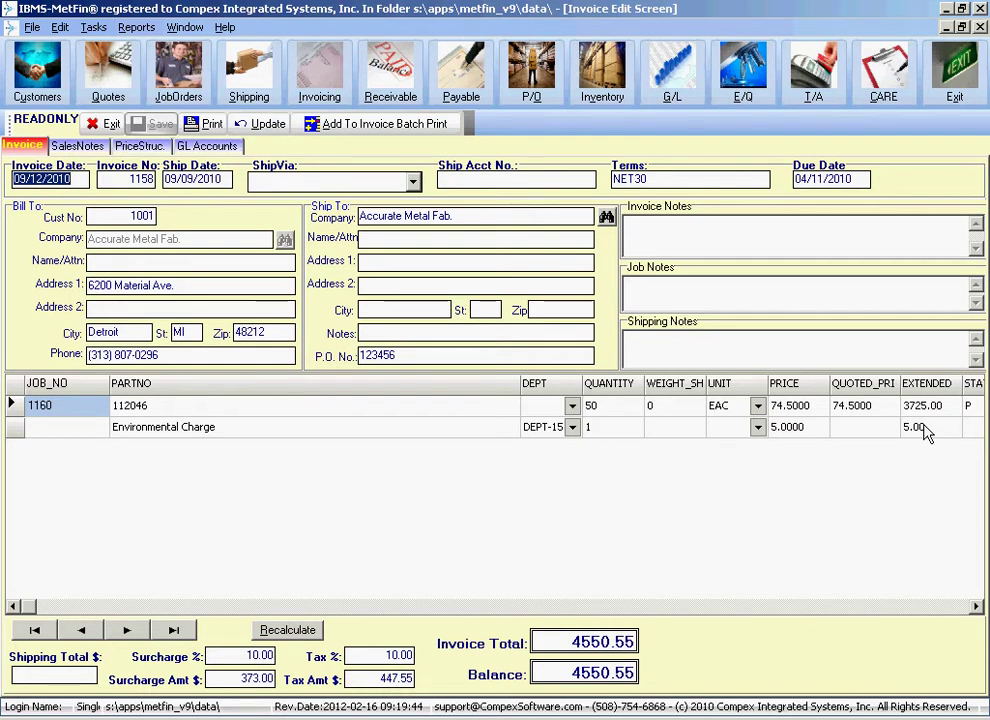
pyautogui.click(106, 125)
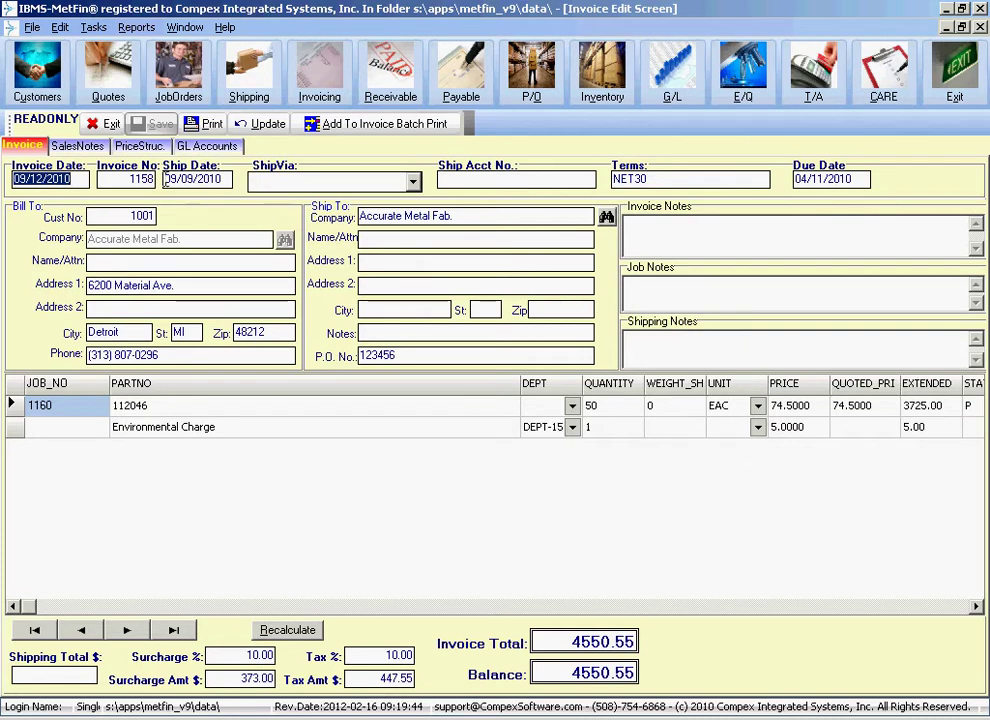
pyautogui.click(106, 126)
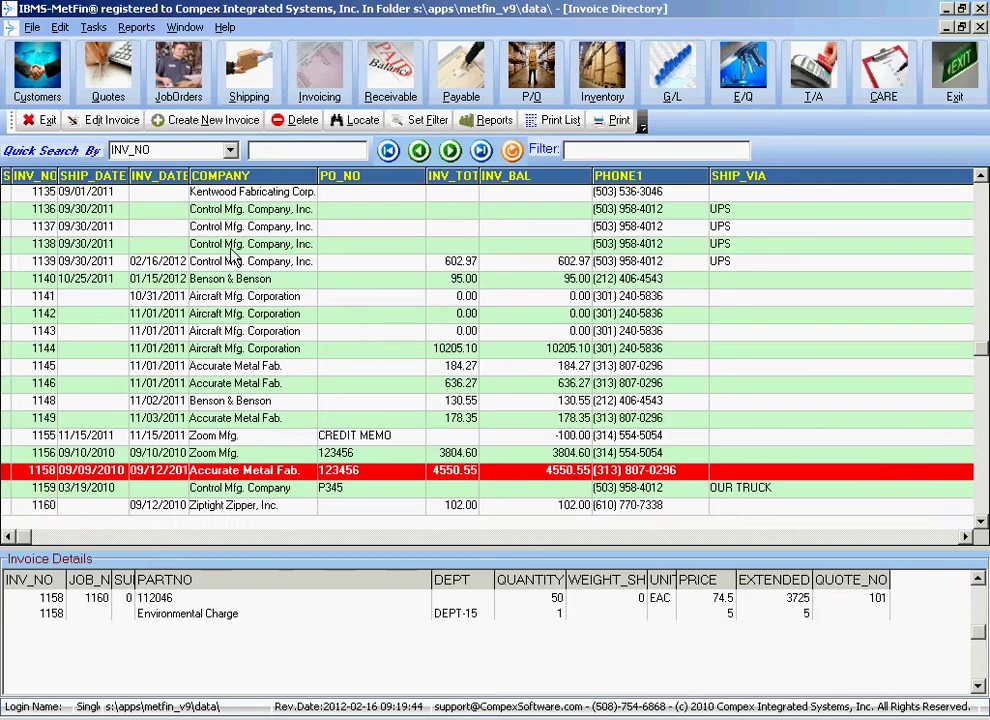
# - Leave the invoicing module and open the General Ledger Master File at its last transaction
pyautogui.click(40, 120)
pyautogui.click(522, 449)
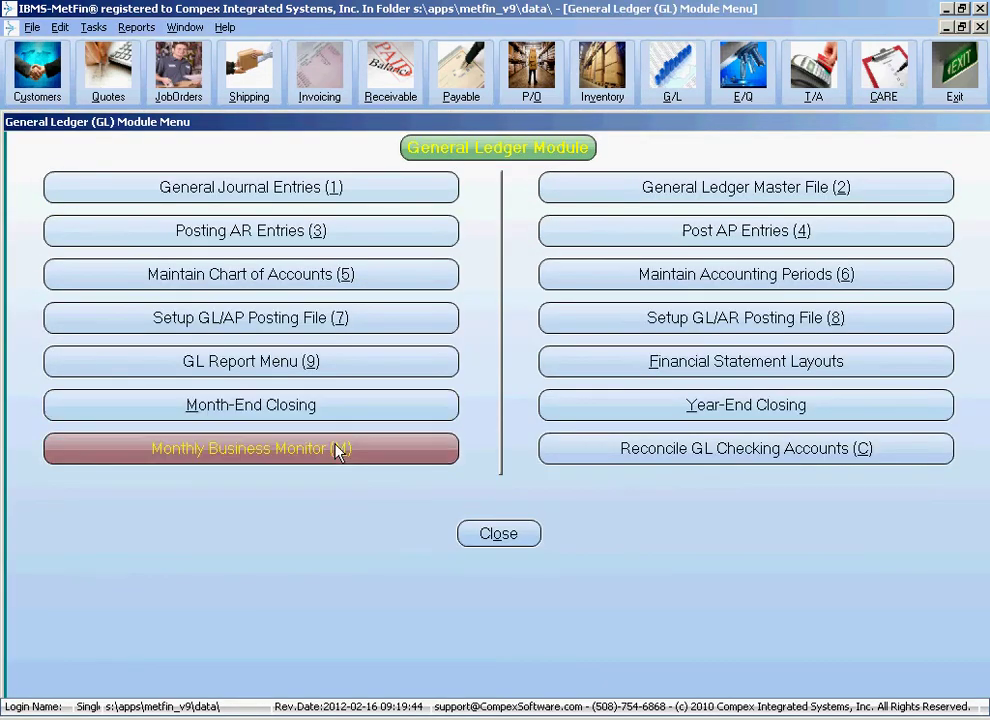
pyautogui.click(714, 200)
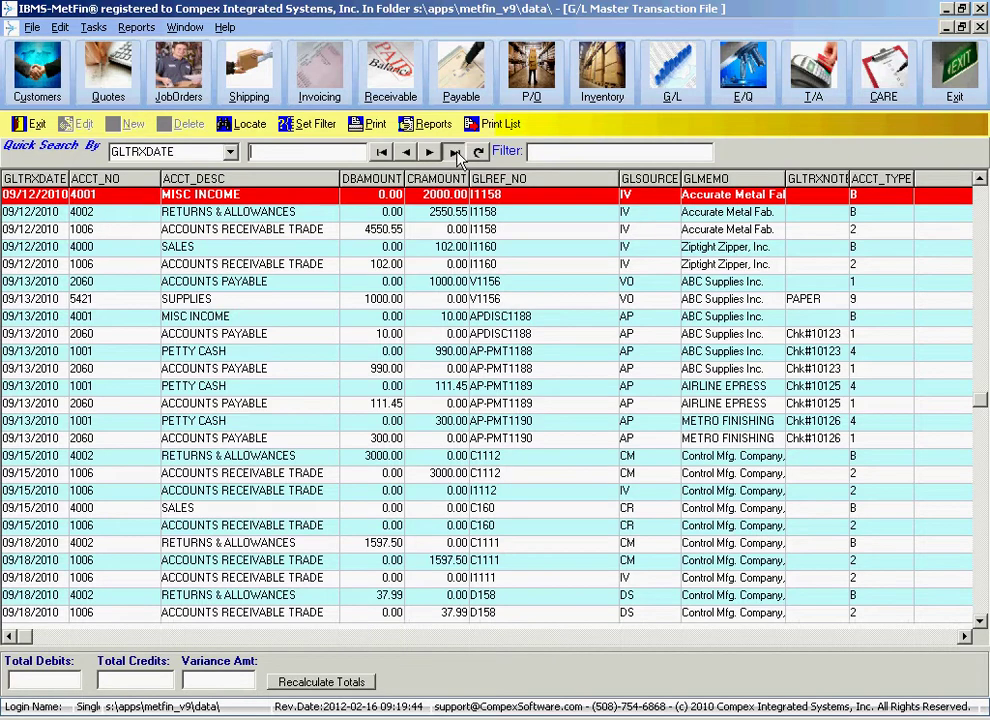
pyautogui.click(455, 152)
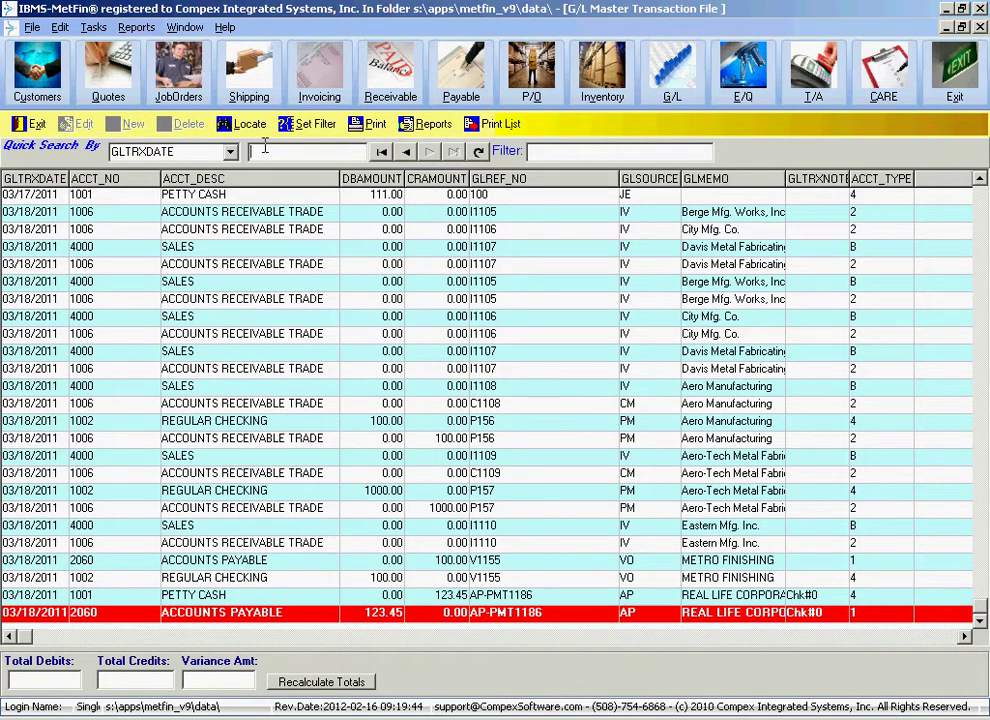
# - Filter the ledger transactions to those whose GLREF_NO contains I1158, and minimize the filter criteria
pyautogui.click(300, 130)
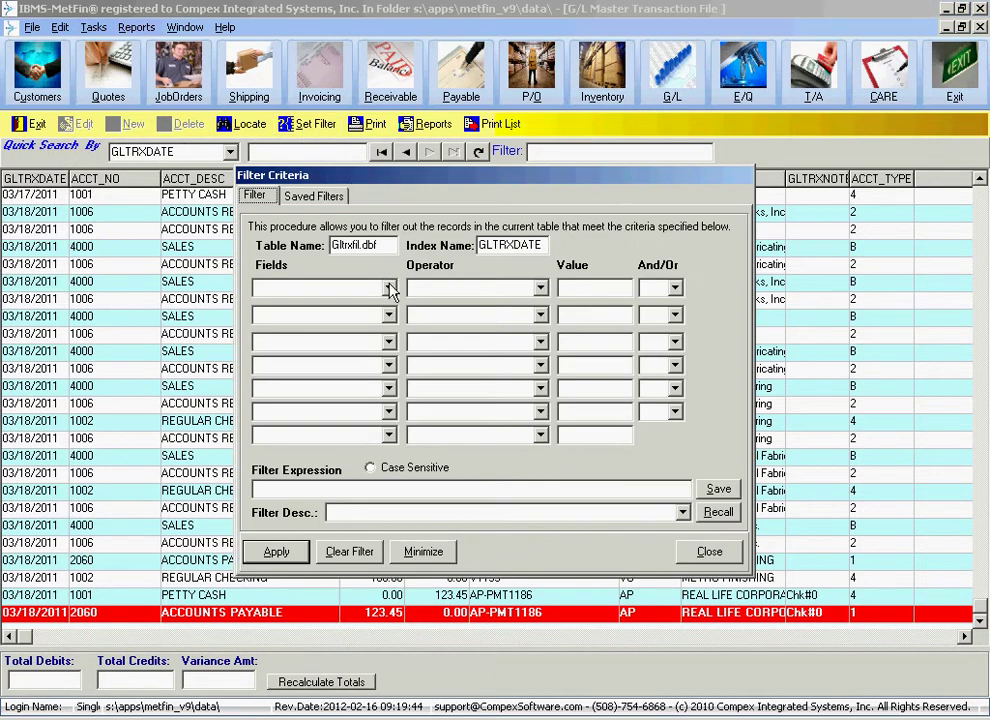
pyautogui.click(389, 289)
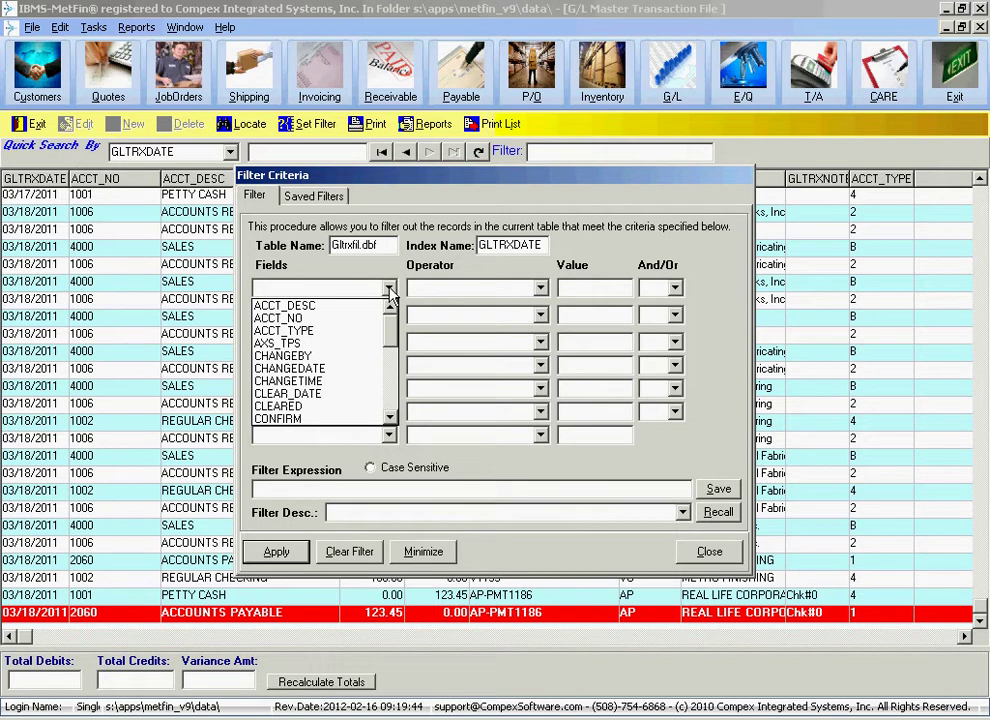
pyautogui.write('g')
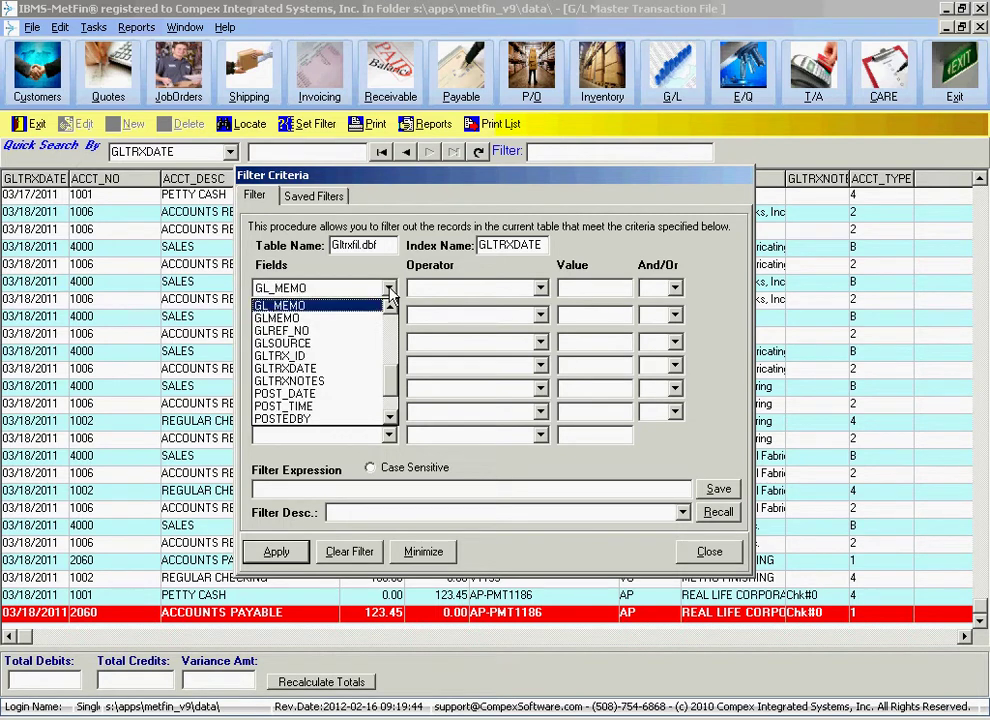
pyautogui.write('lr')
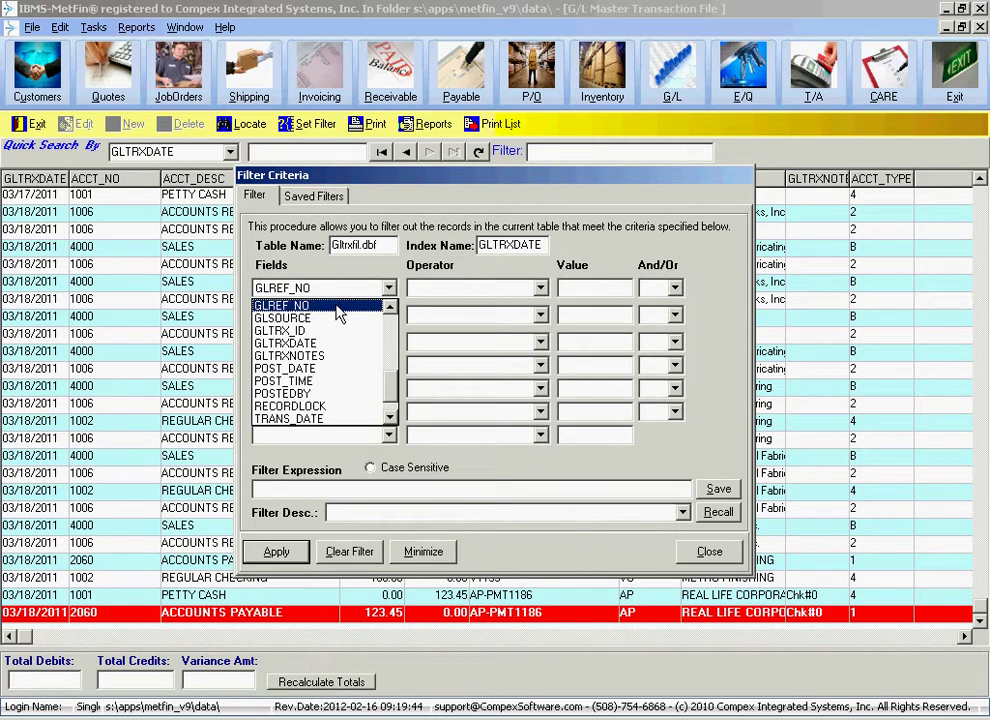
pyautogui.click(335, 307)
pyautogui.click(540, 290)
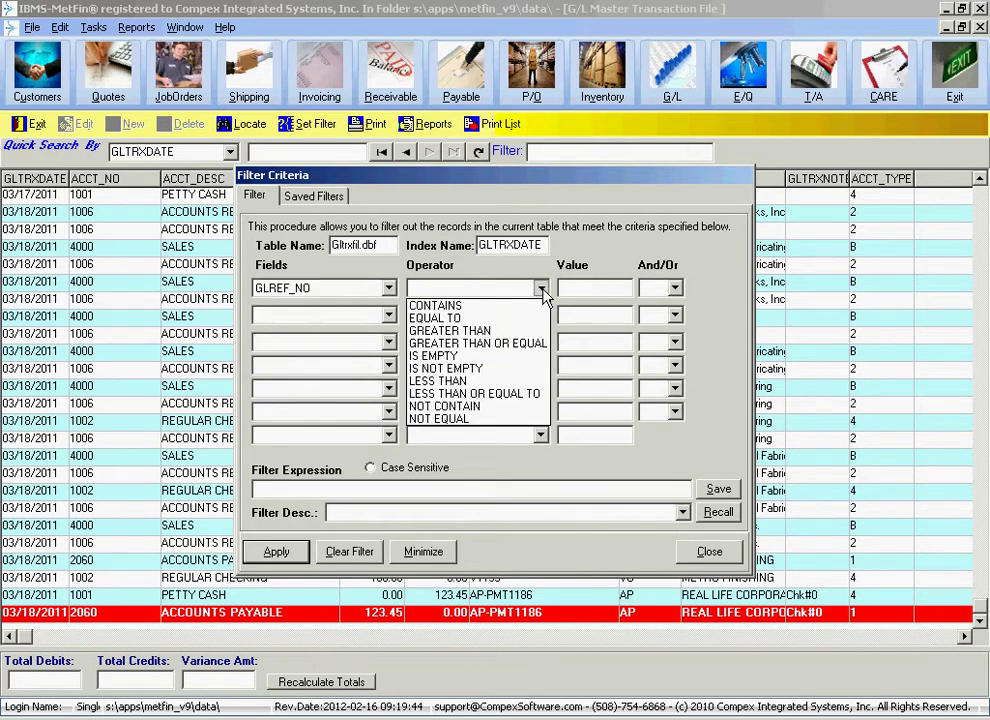
pyautogui.click(524, 306)
pyautogui.click(600, 290)
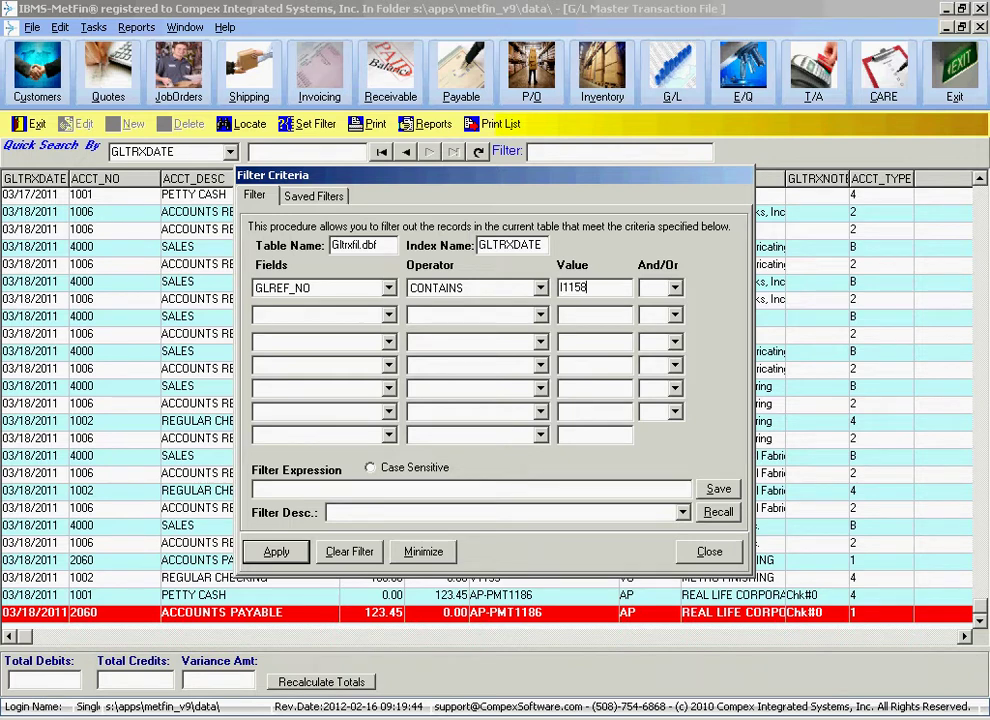
pyautogui.click(282, 558)
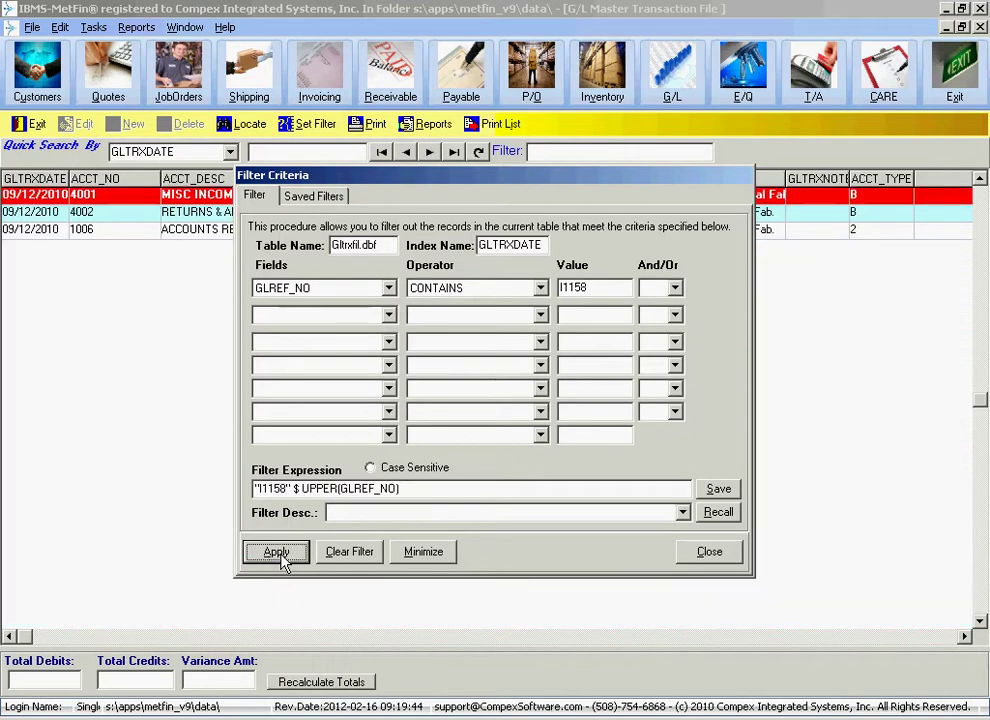
pyautogui.click(433, 557)
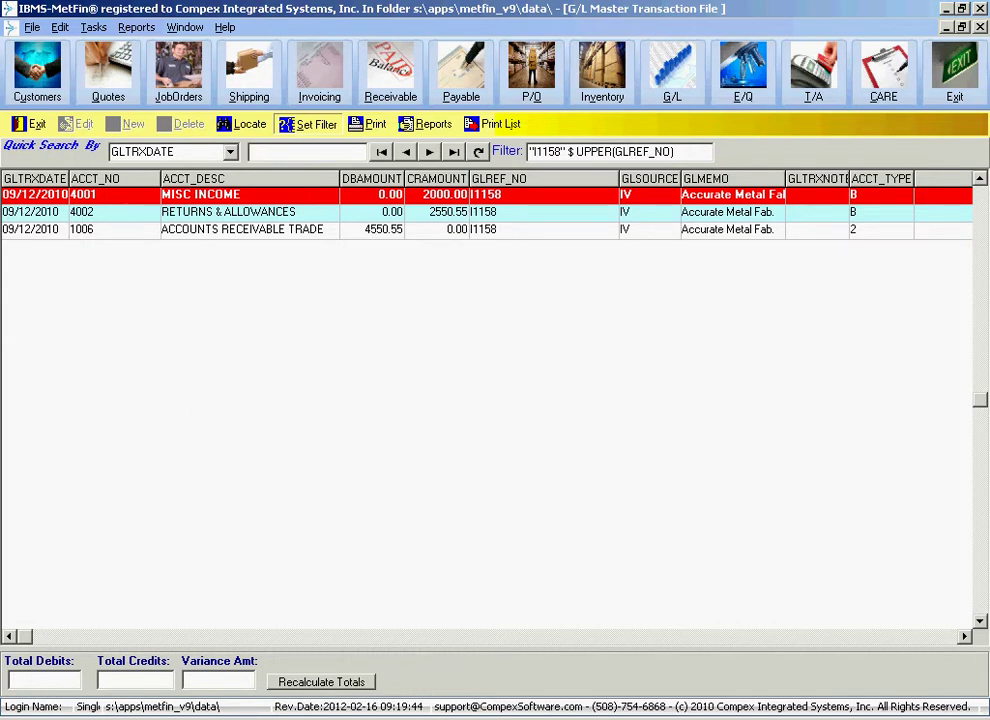
# - Recalculate the totals for the filtered transactions and compare the total debits with the total credits
pyautogui.click(290, 684)
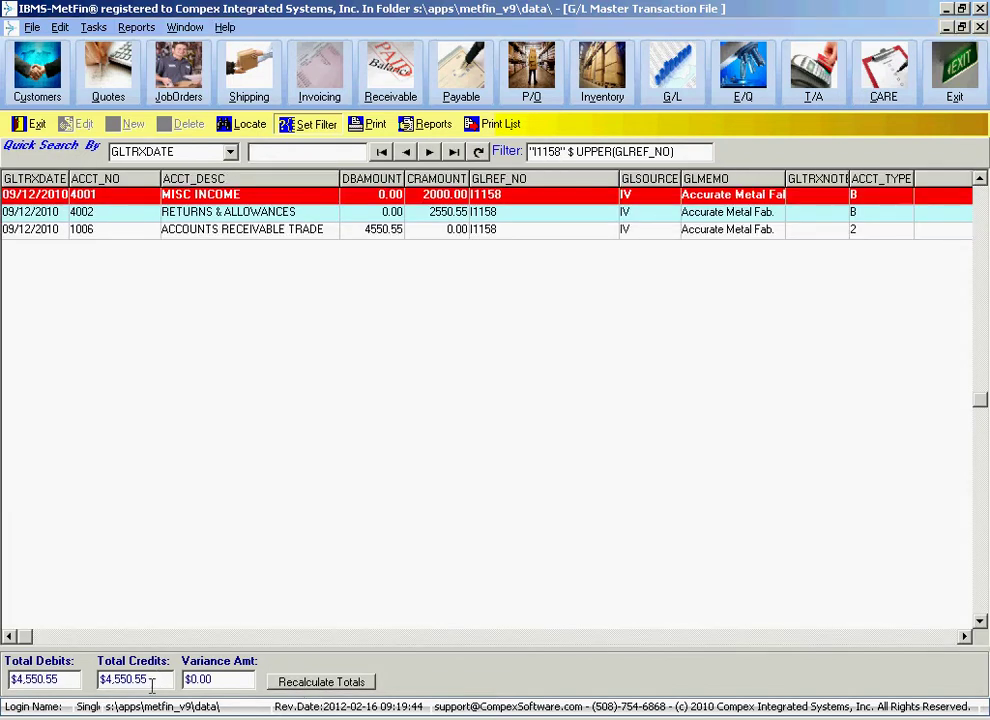
pyautogui.moveTo(68, 679); pyautogui.dragTo(4, 680)
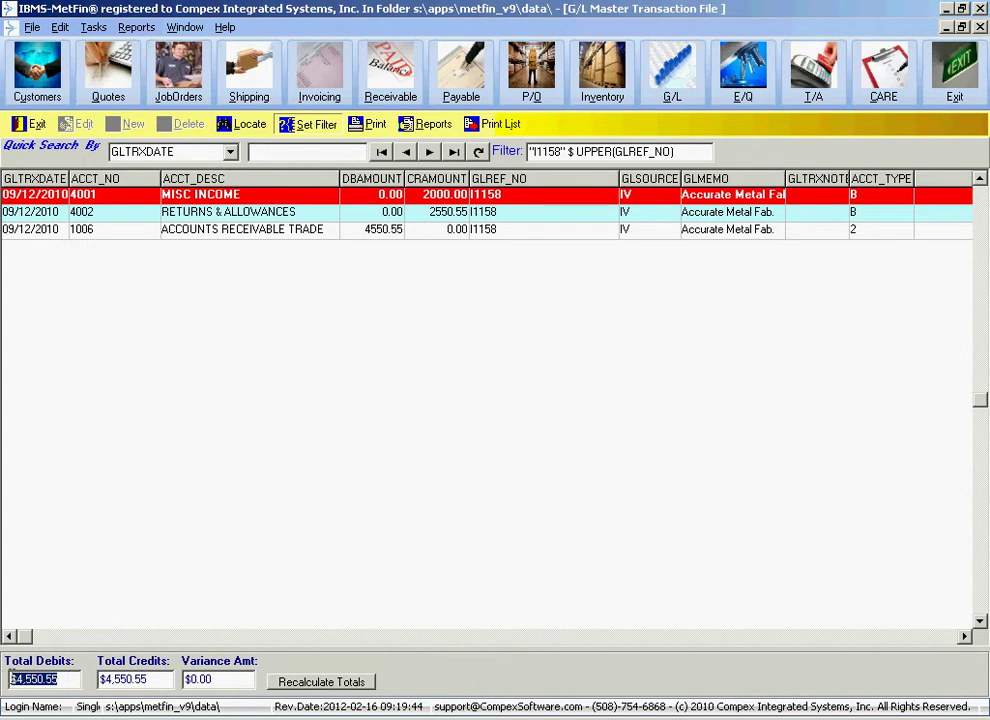
pyautogui.click(164, 679)
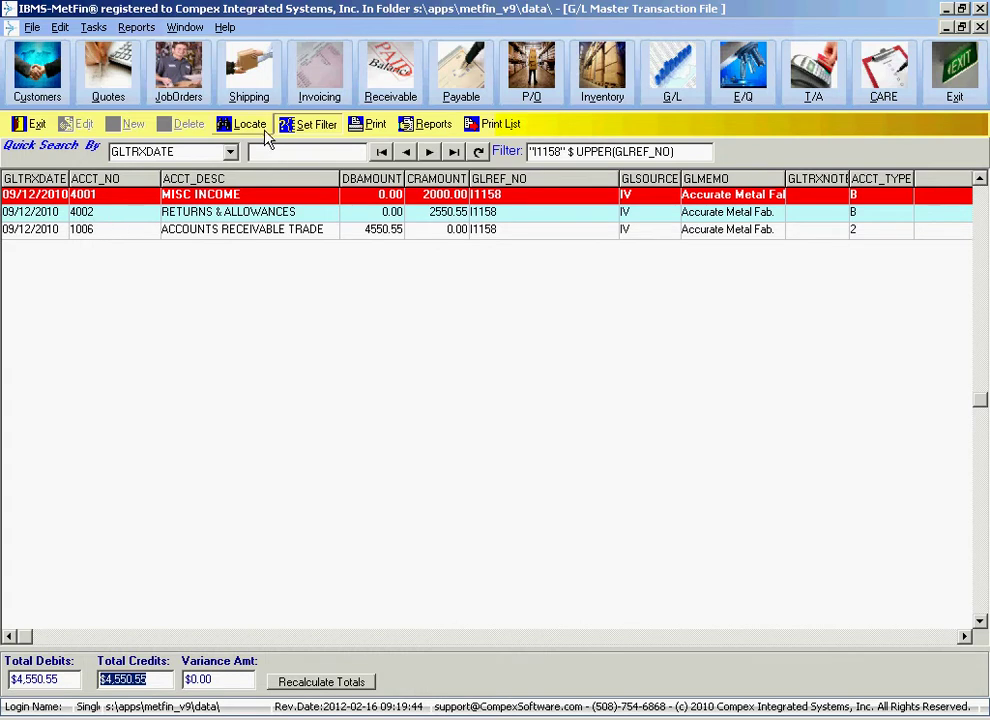
# - Search the invoice directory for invoice number 1158 and open that invoice for viewing
pyautogui.click(313, 80)
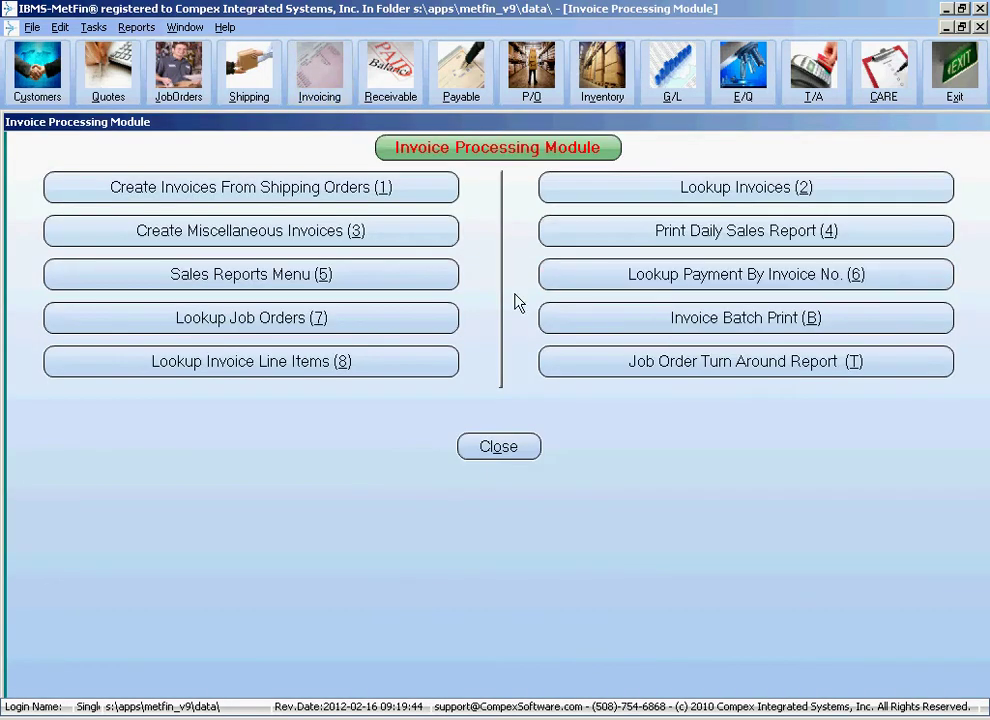
pyautogui.click(663, 197)
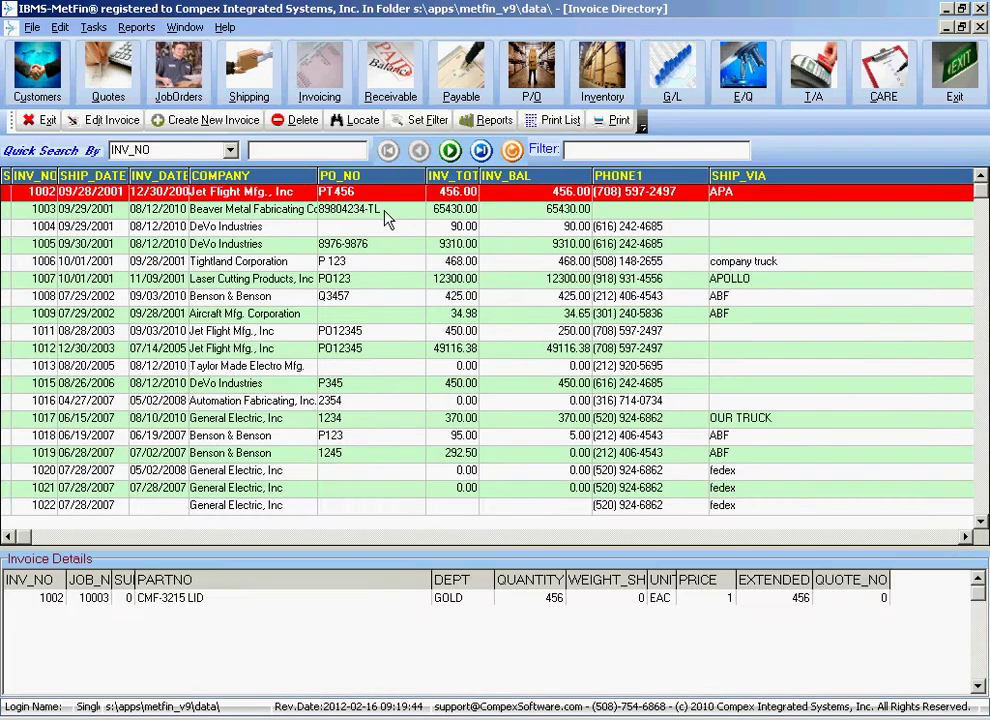
pyautogui.click(307, 150)
pyautogui.write('1158')
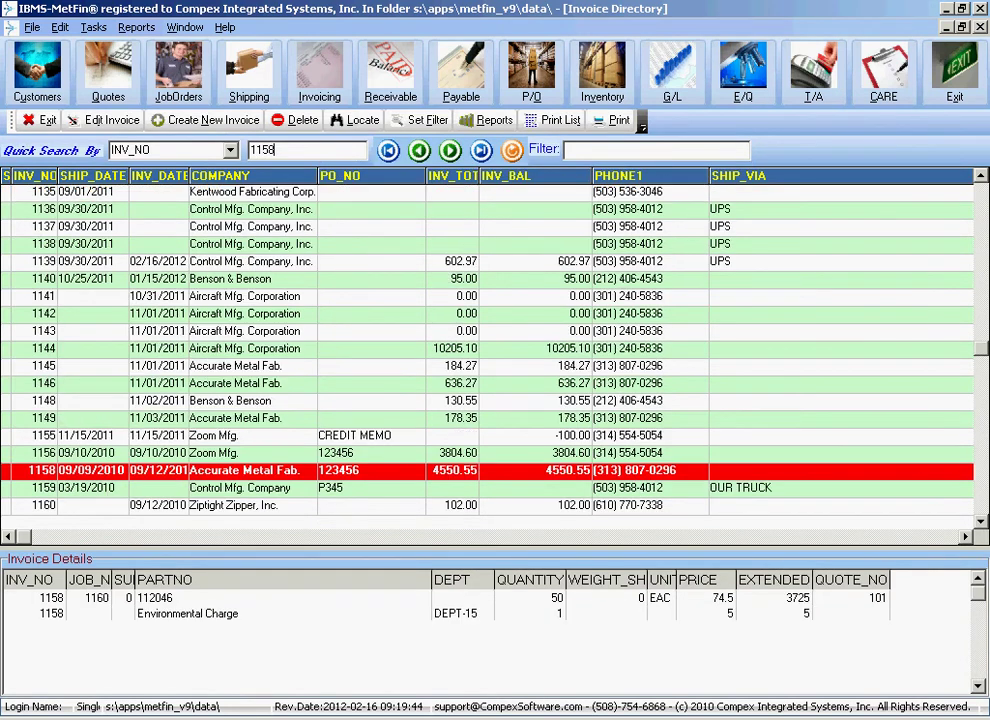
pyautogui.doubleClick(390, 470)
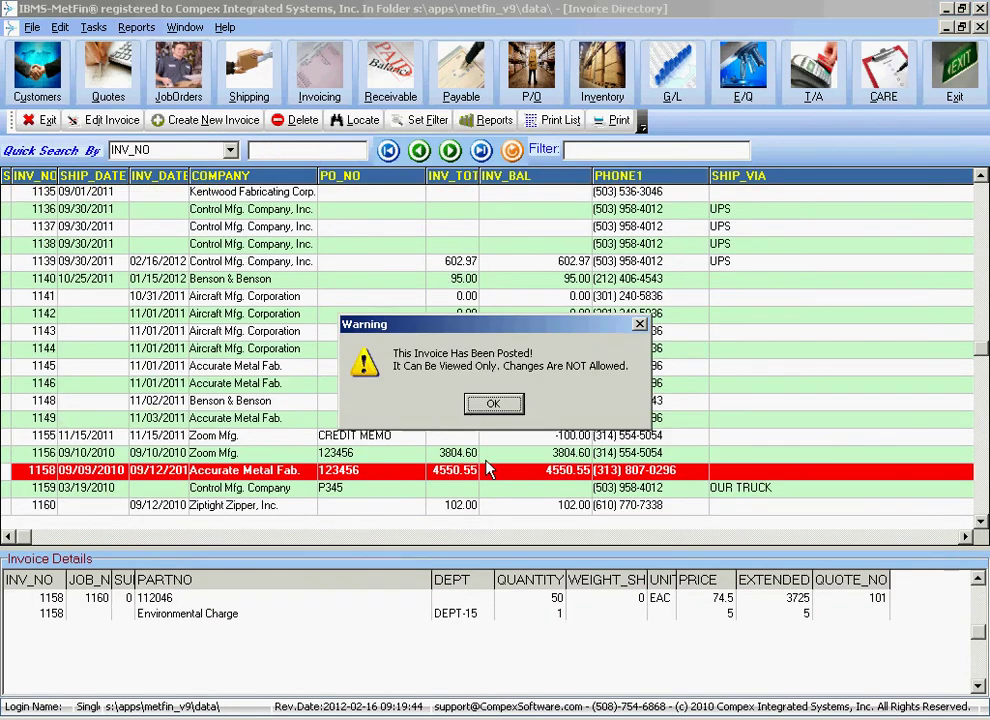
pyautogui.click(497, 404)
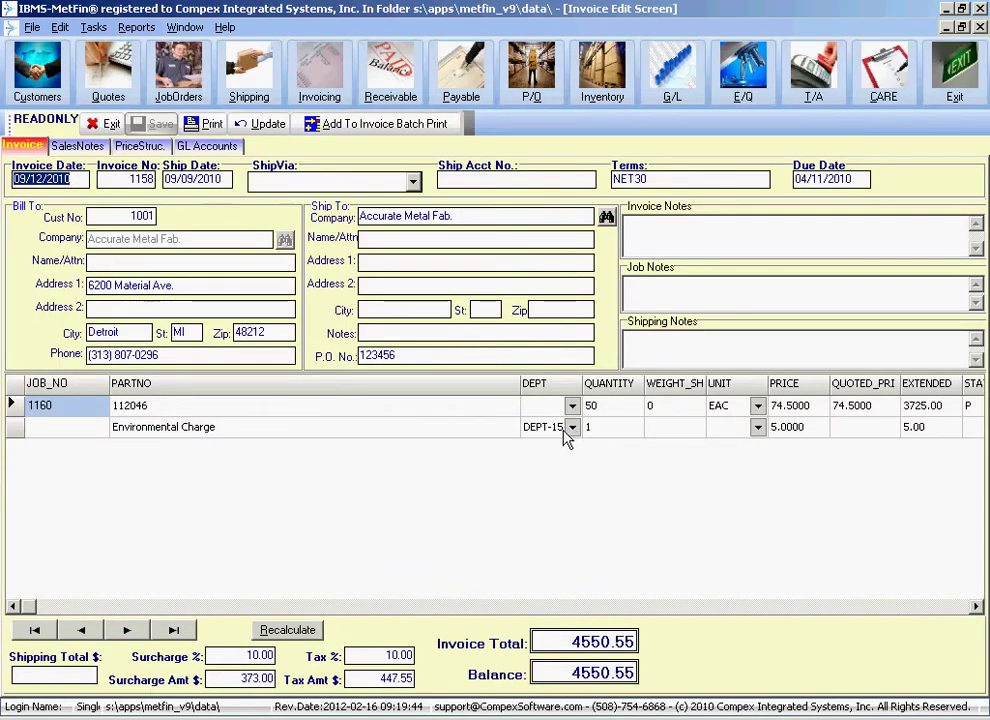
# - Examine the invoice's GL credit accounts and their credit amounts, checking them against the invoice's line items and total
pyautogui.click(204, 148)
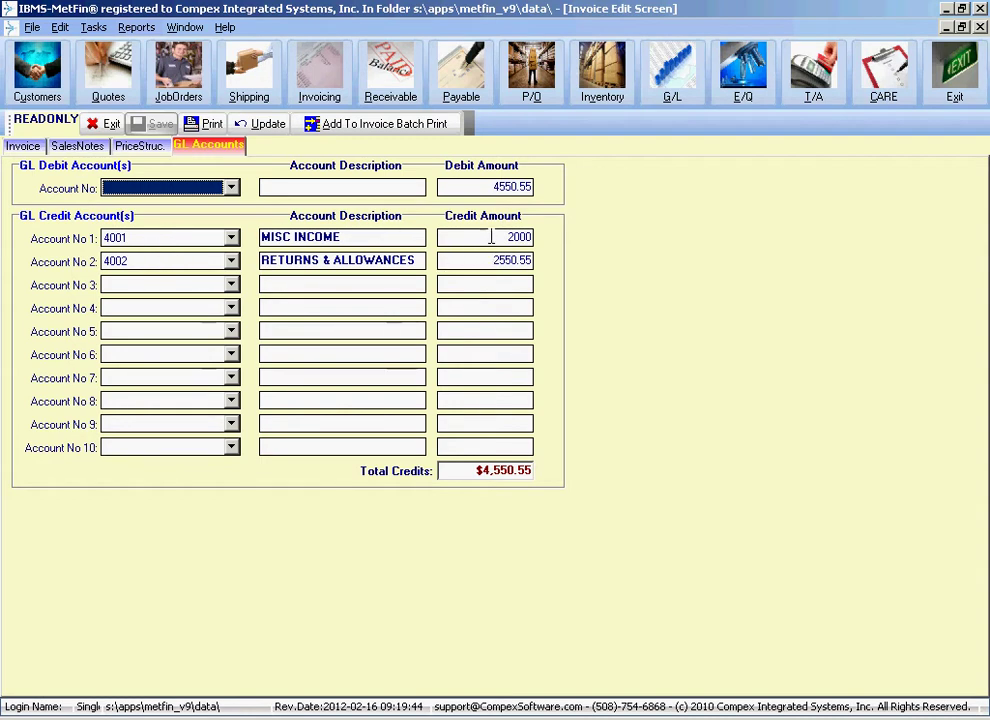
pyautogui.click(360, 237)
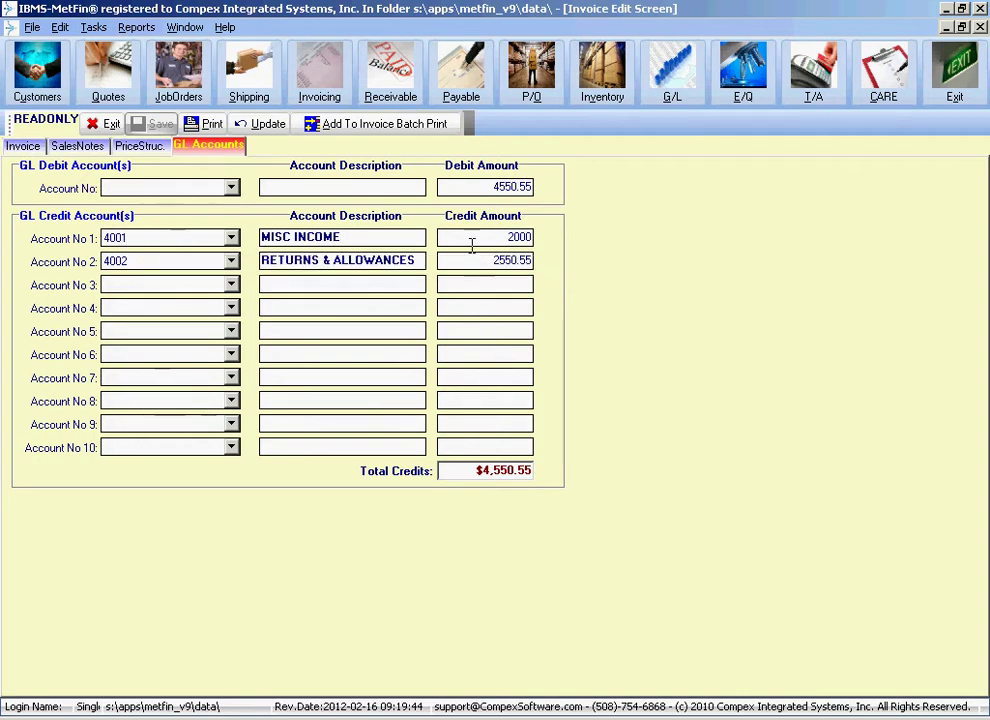
pyautogui.click(505, 237)
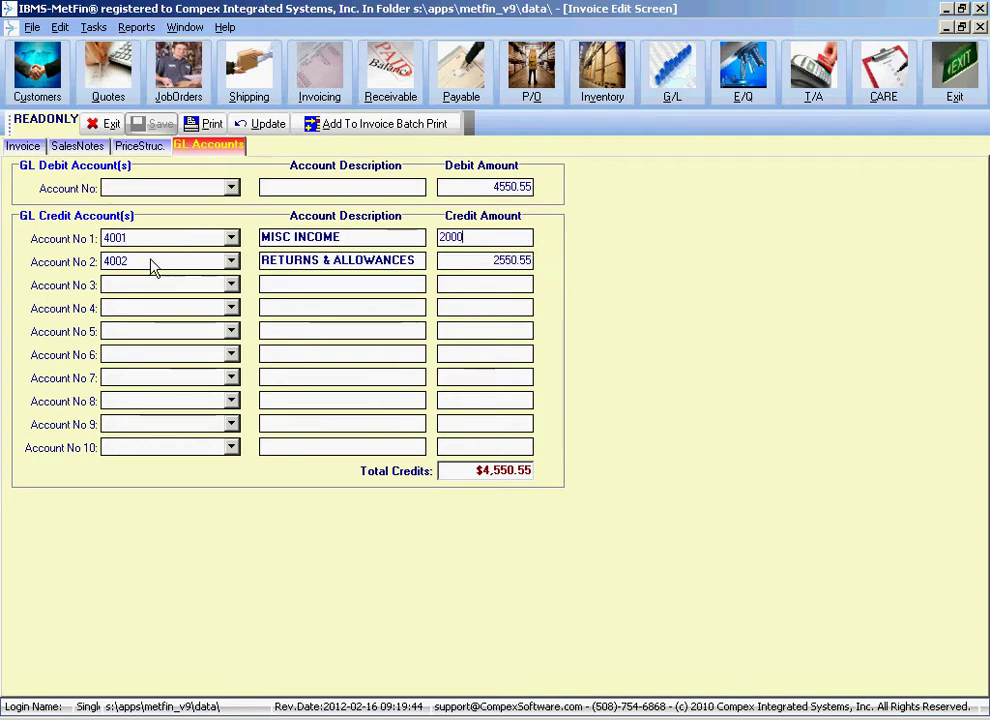
pyautogui.click(490, 261)
pyautogui.doubleClick(483, 260)
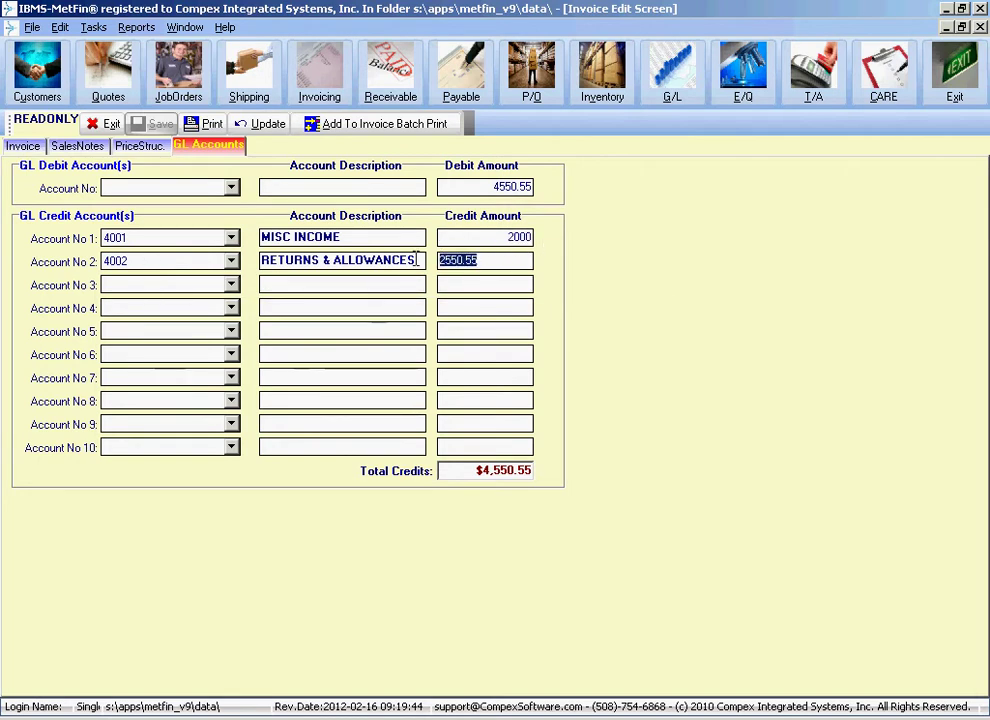
pyautogui.click(506, 260)
pyautogui.click(502, 242)
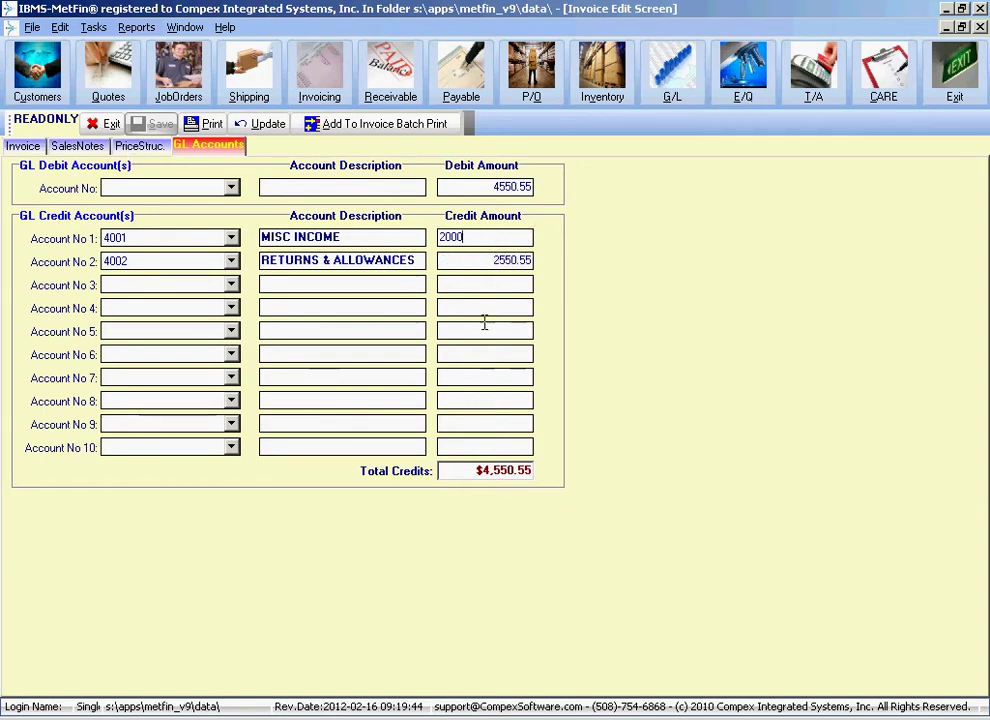
pyautogui.click(26, 147)
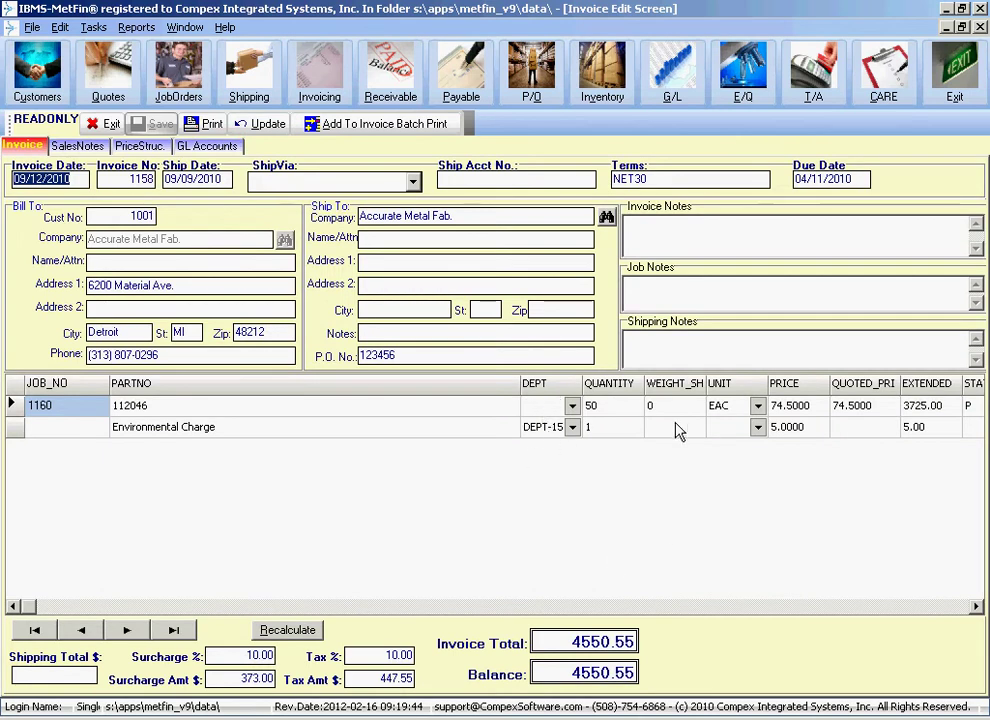
pyautogui.click(212, 146)
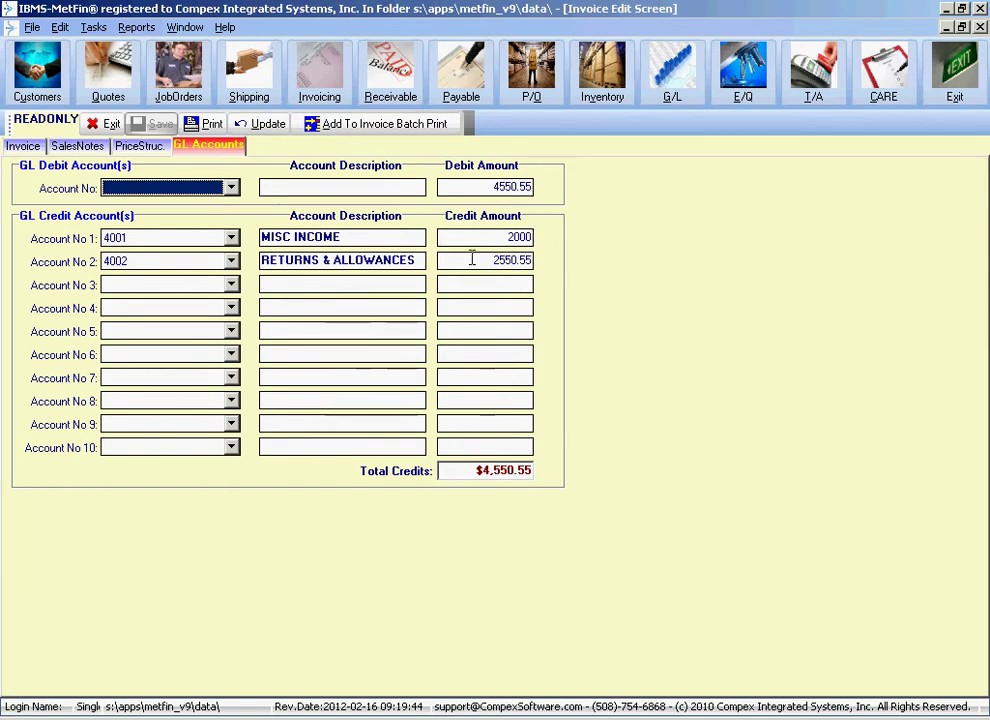
# - Go back to invoice 1158's main page, then close the invoice and the invoice directory
pyautogui.click(28, 147)
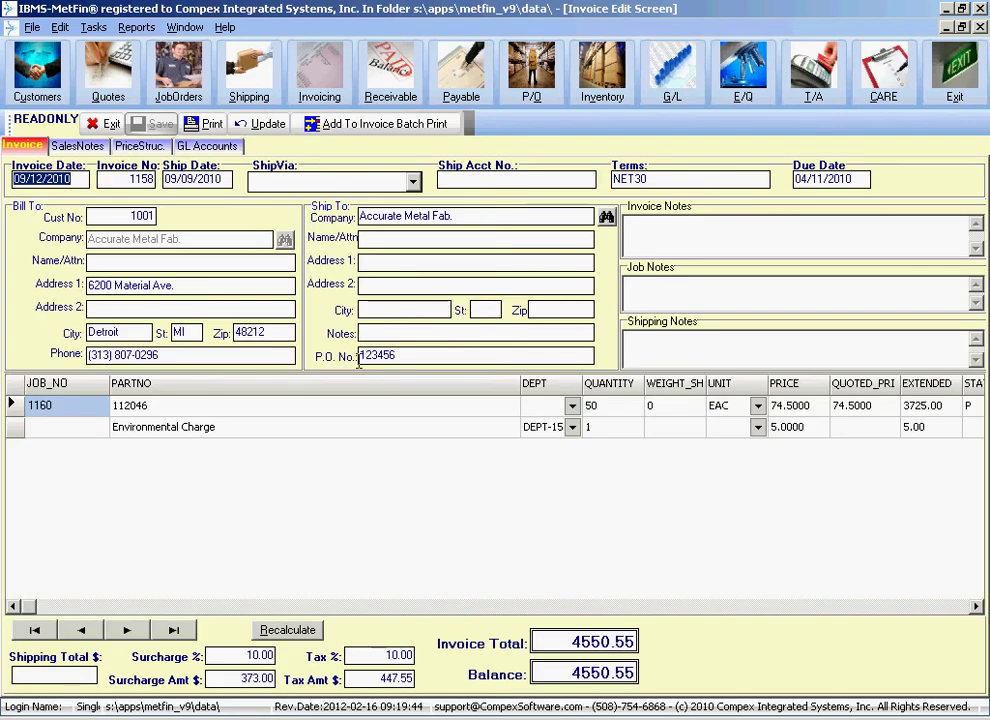
pyautogui.click(104, 125)
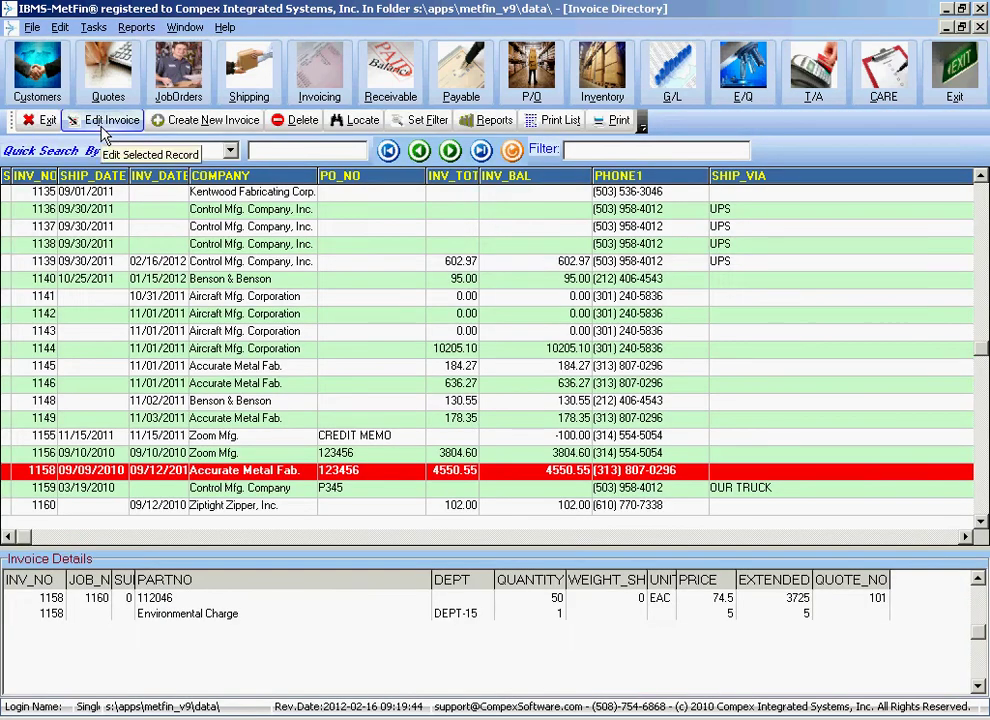
pyautogui.click(48, 122)
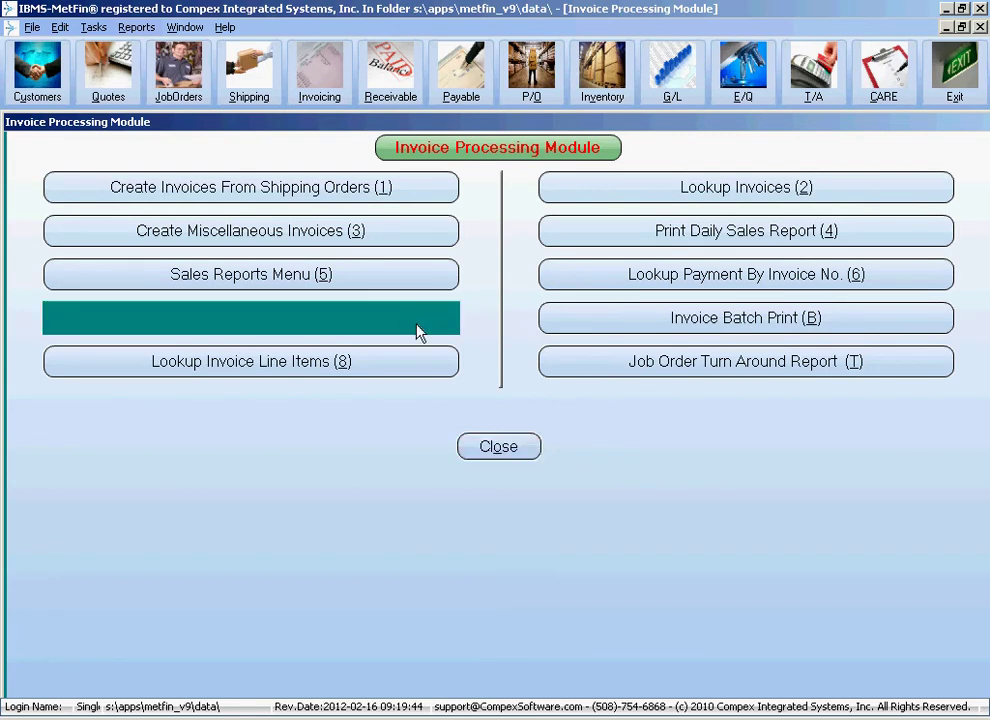
# - List the shipping orders awaiting invoicing and open the last one, number 1159, as an invoice for editing
pyautogui.click(296, 190)
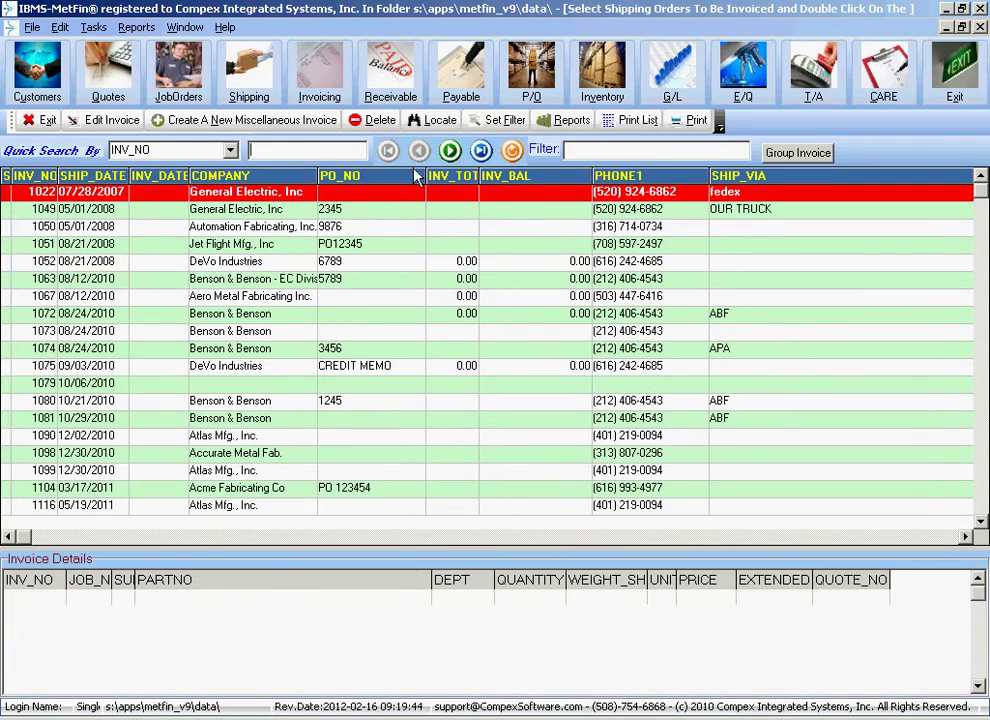
pyautogui.click(481, 150)
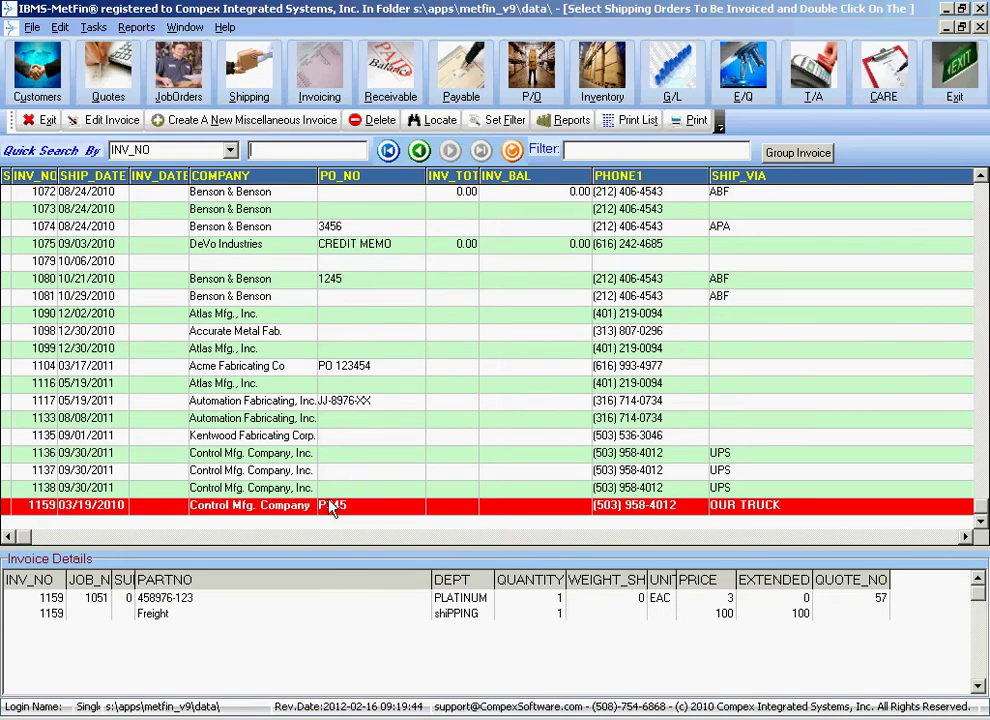
pyautogui.doubleClick(163, 505)
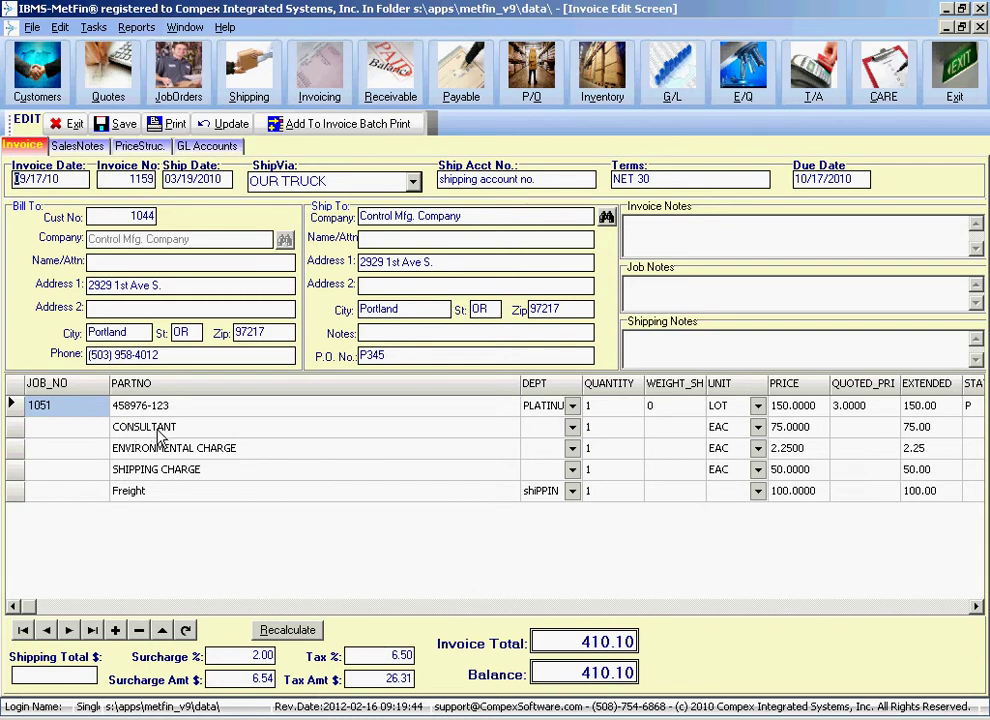
# - Set the department of the CONSULTANT line item to DEPT-15
pyautogui.click(215, 430)
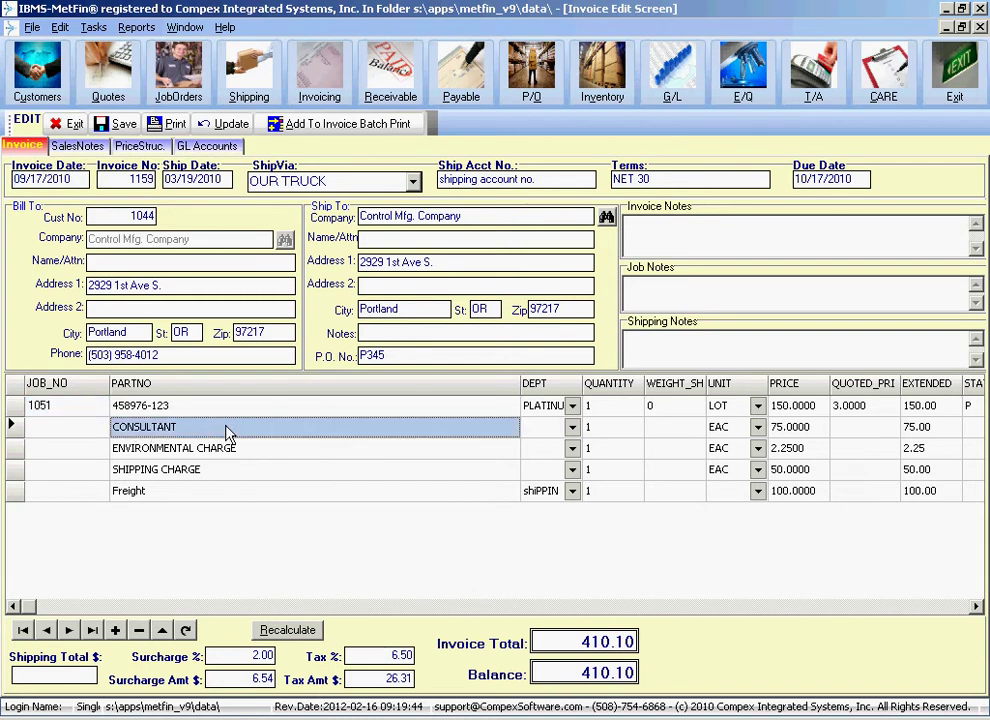
pyautogui.click(572, 428)
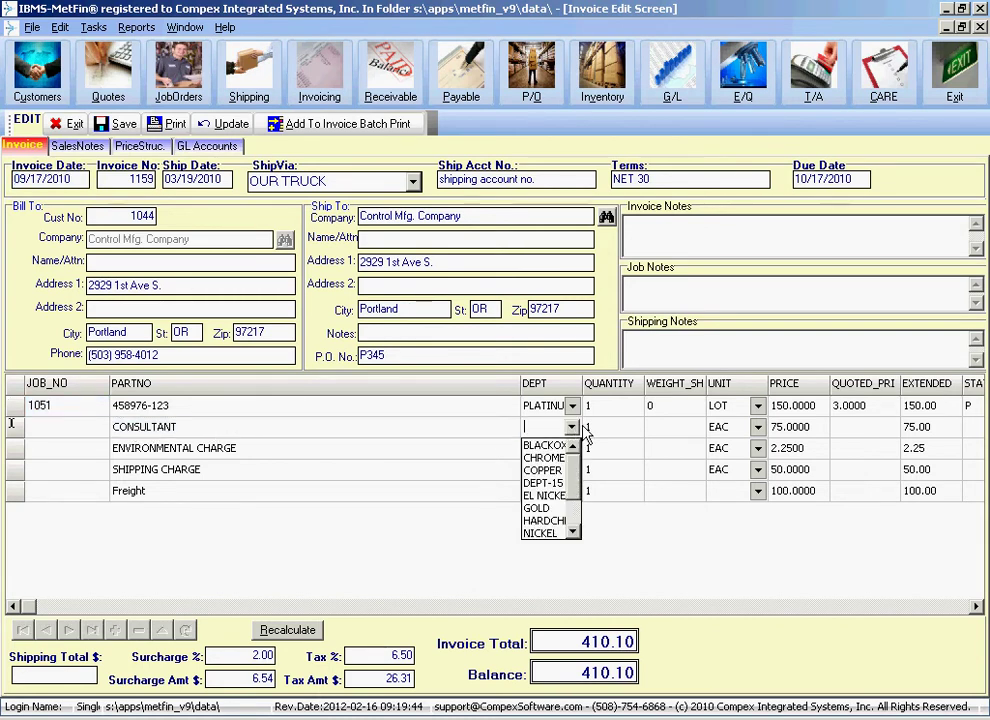
pyautogui.click(546, 483)
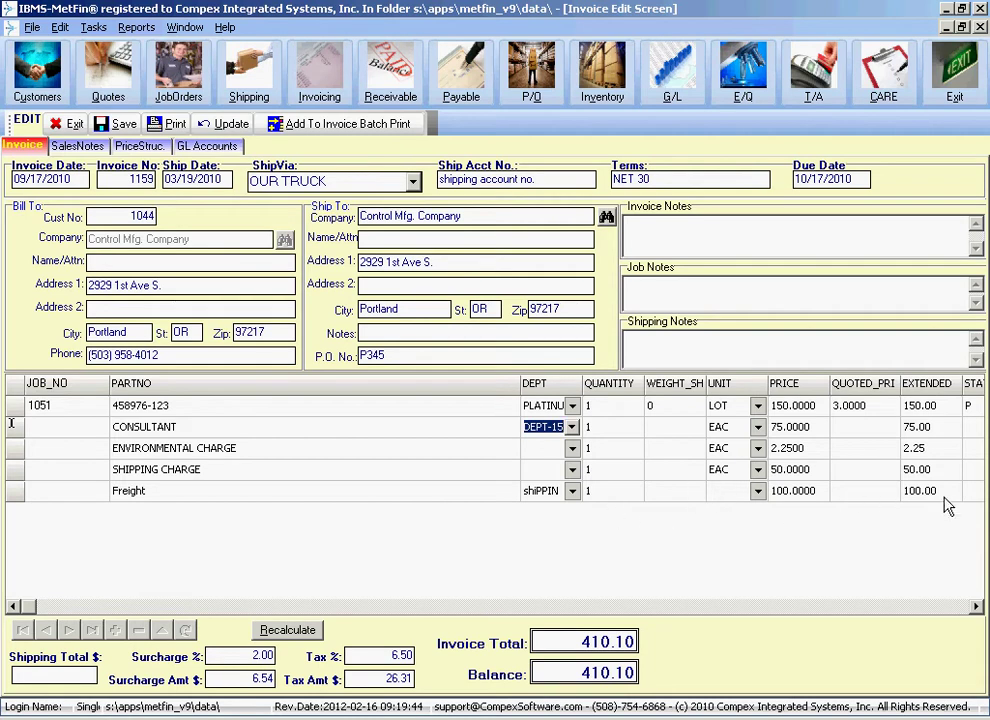
# - Set the department of the Freight line item to SHIPPING and save invoice 1159
pyautogui.click(574, 492)
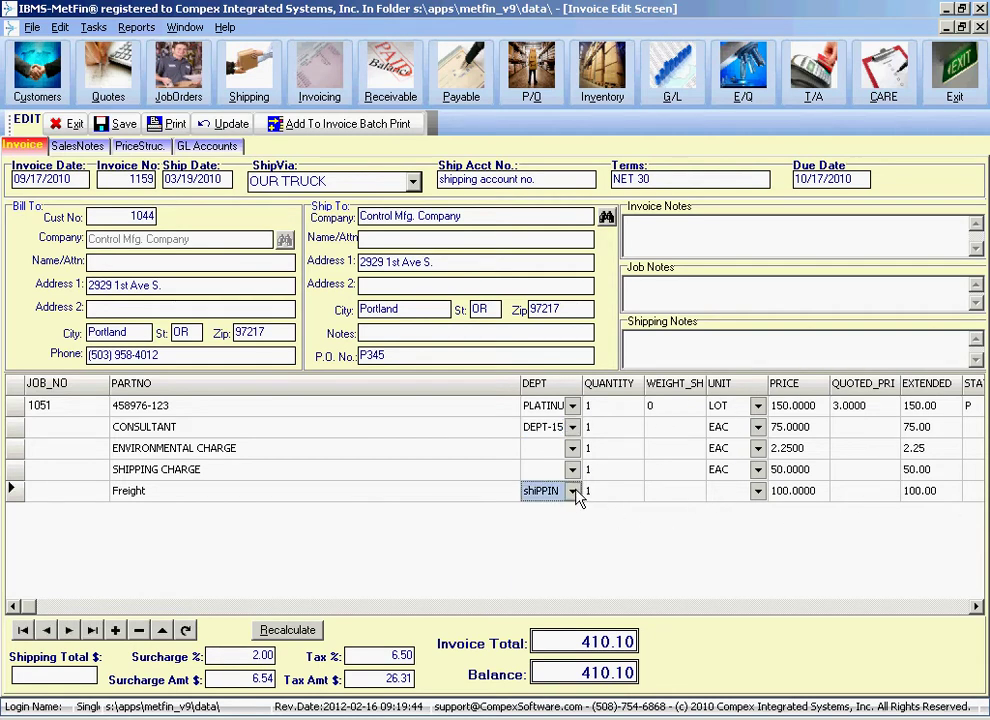
pyautogui.click(573, 491)
pyautogui.click(545, 575)
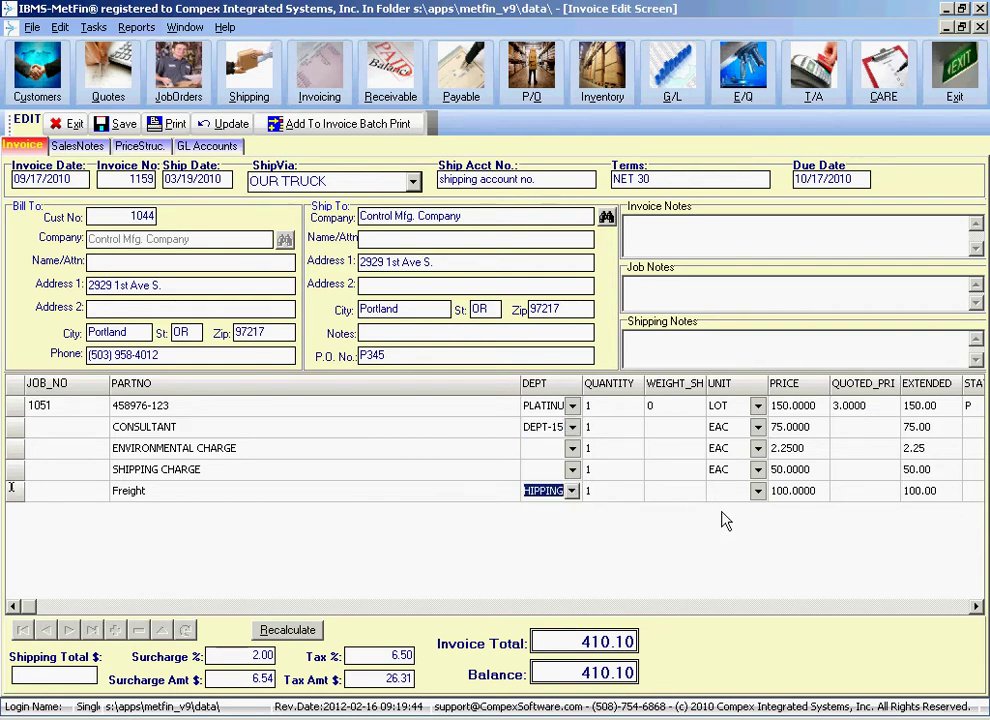
pyautogui.click(116, 134)
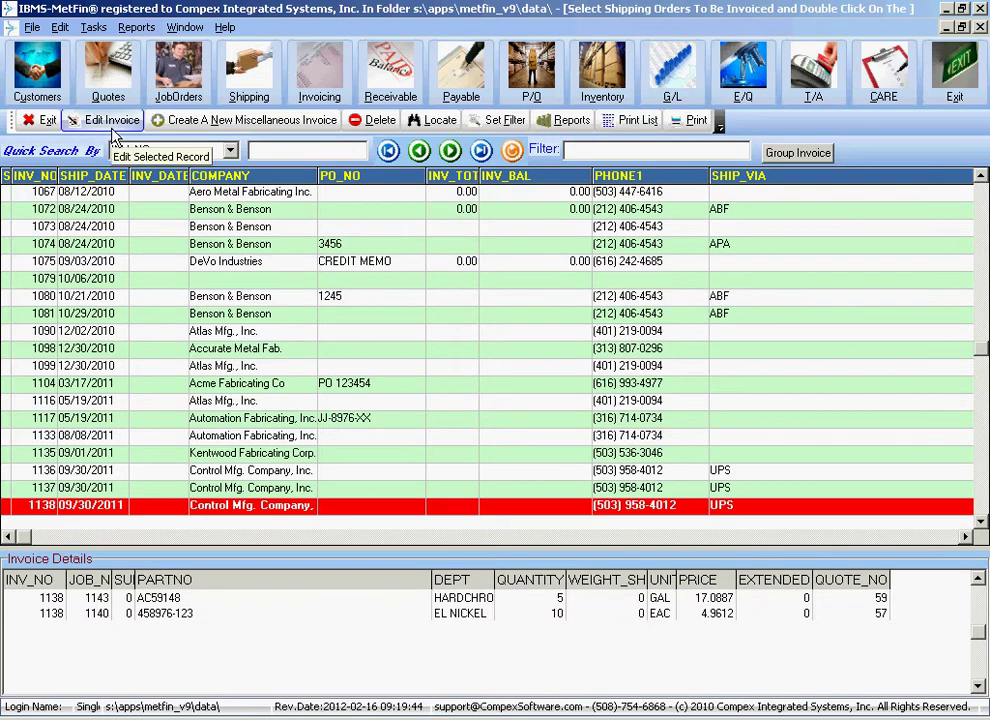
# - Close the shipping order list, the invoicing module, the G/L master transaction file and the general ledger menu
pyautogui.click(36, 120)
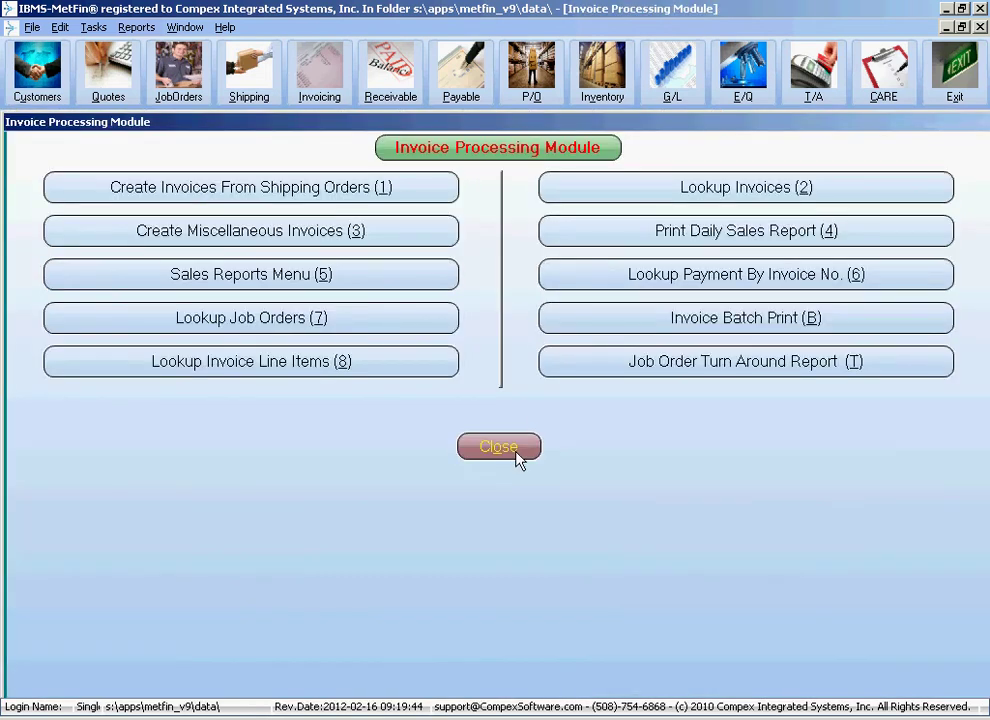
pyautogui.click(510, 459)
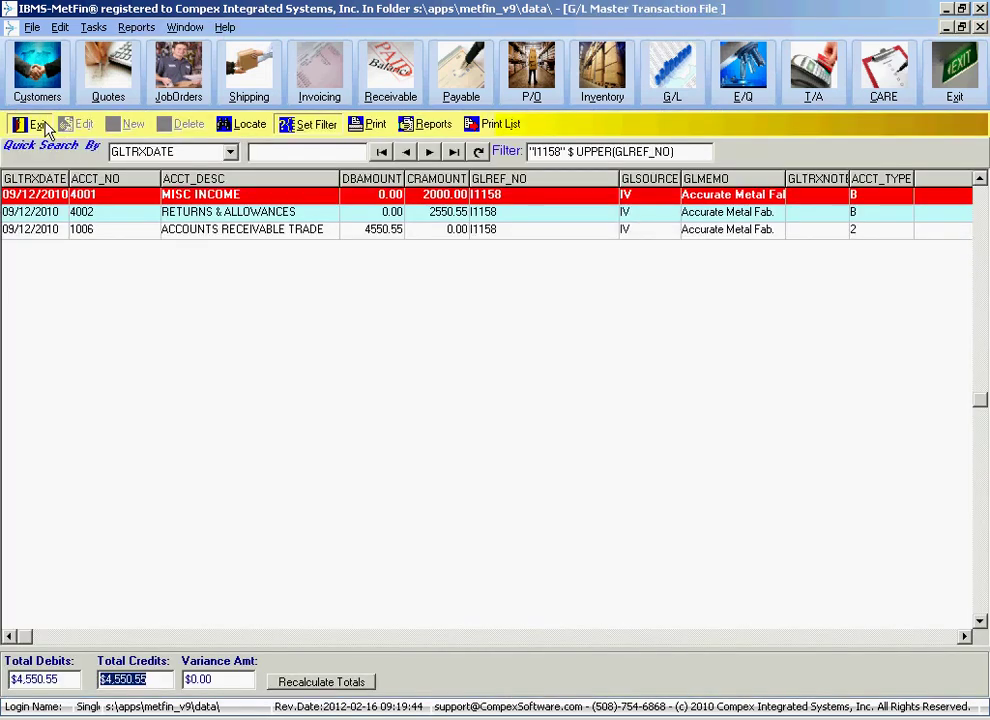
pyautogui.click(38, 125)
pyautogui.click(500, 542)
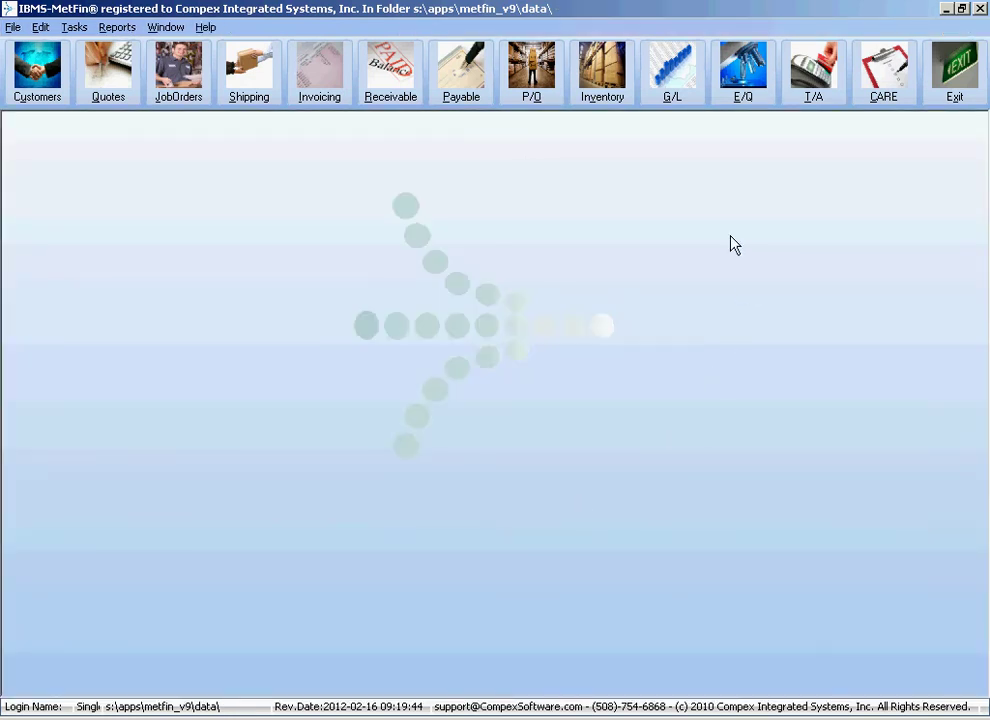
# - Look up the posting account assigned to the DEPT-15 code in the GL/AR default posting file, and close the file without changes
pyautogui.click(679, 100)
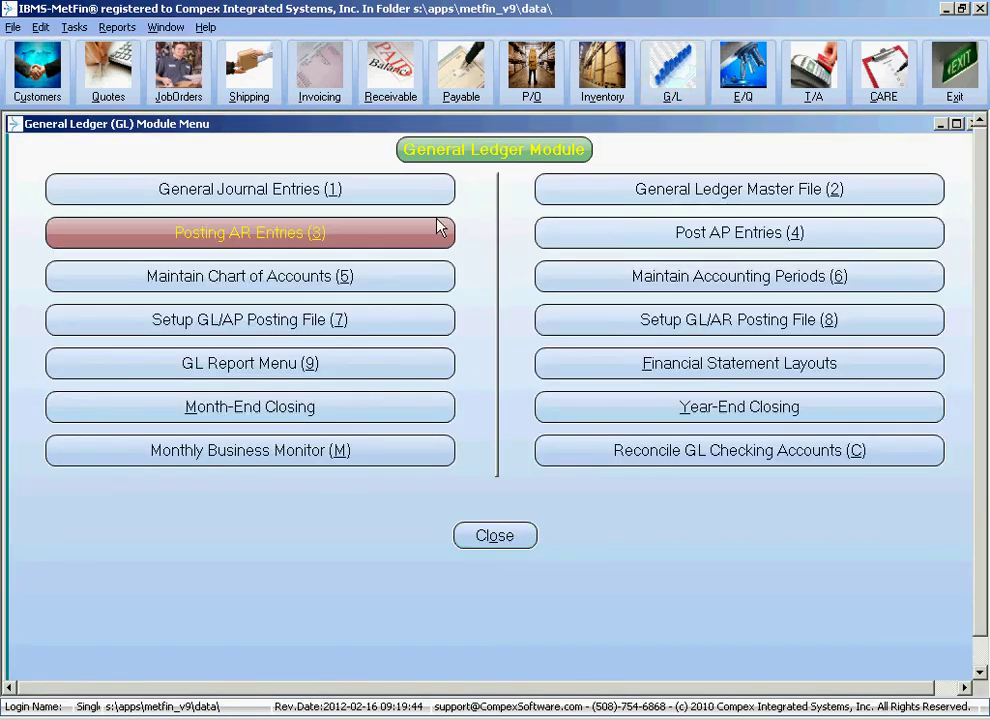
pyautogui.click(646, 322)
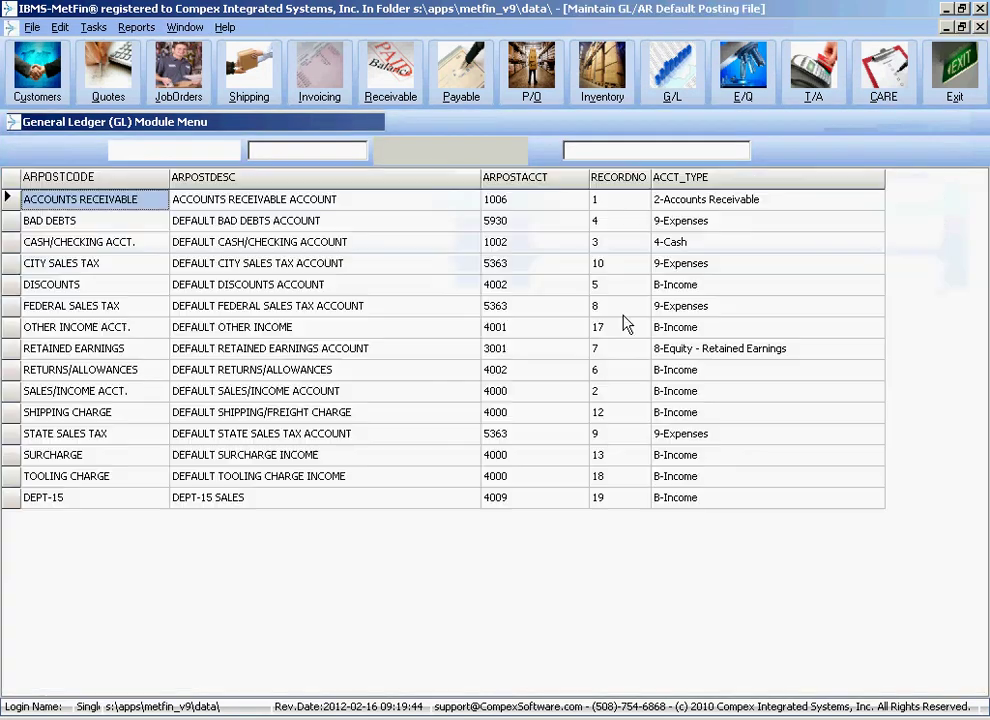
pyautogui.click(78, 499)
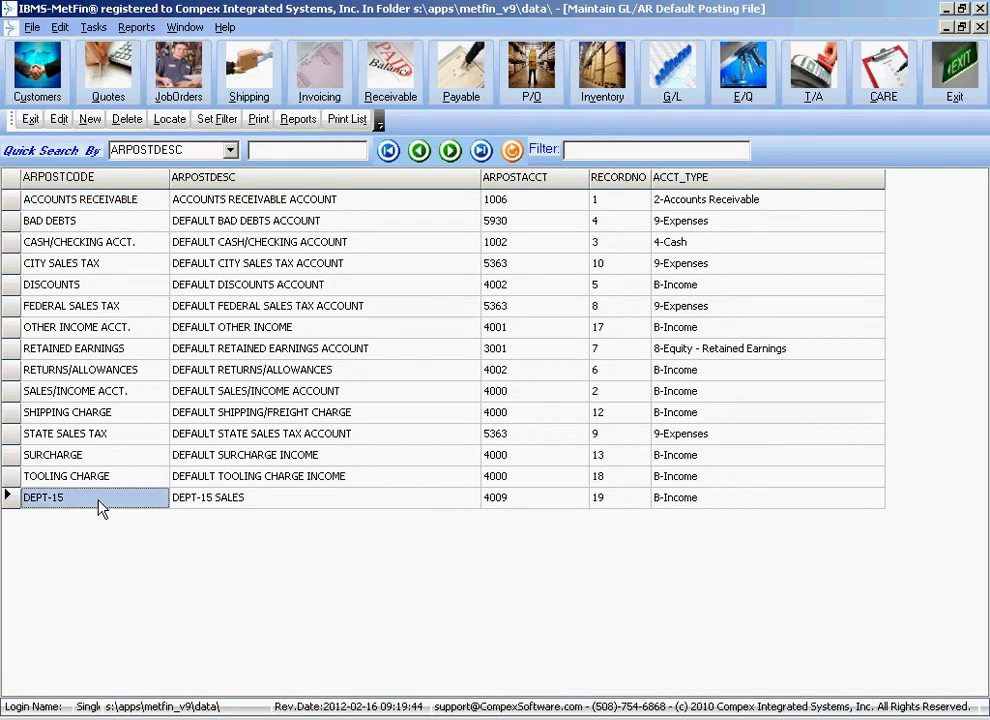
pyautogui.click(527, 505)
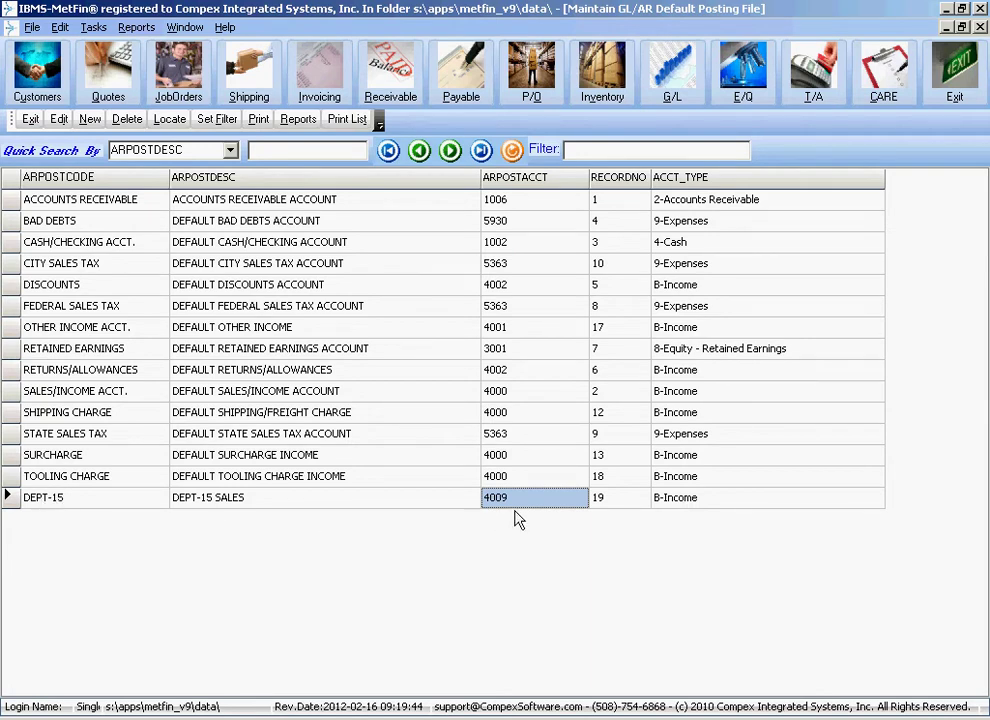
pyautogui.click(527, 505)
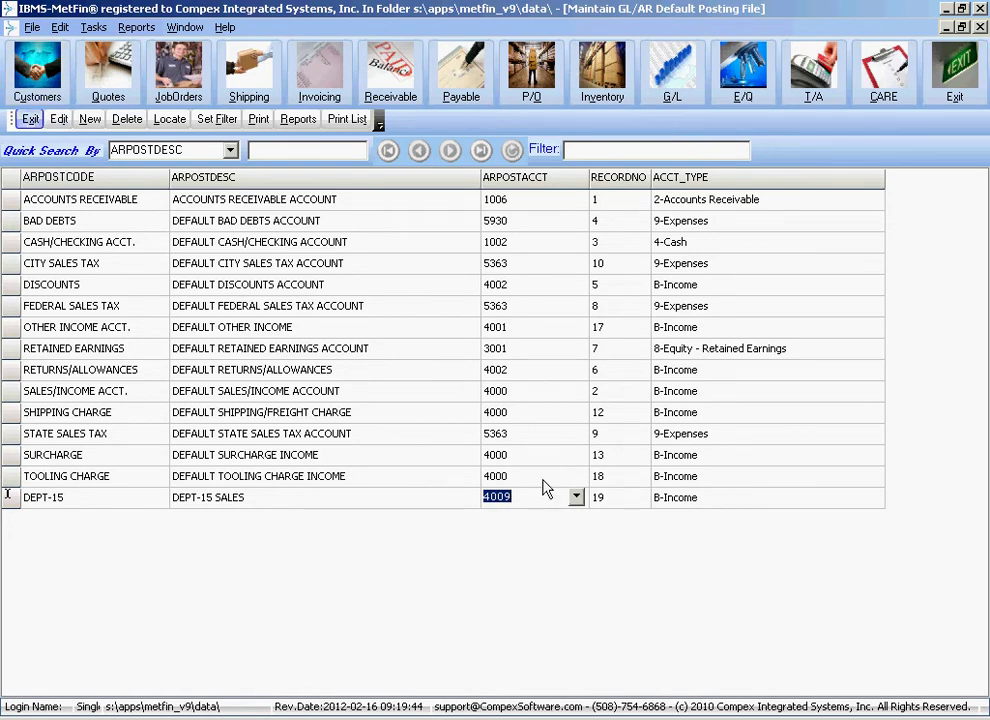
pyautogui.press('Escape')
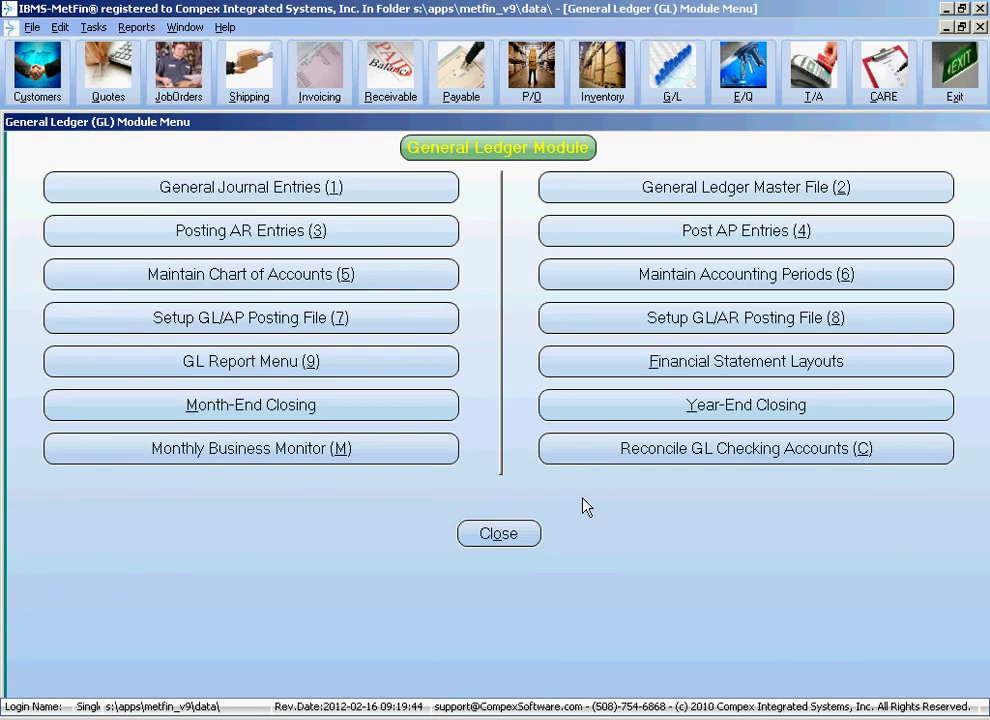
# - Open the general journal entries for viewing and return to the general ledger menu
pyautogui.click(313, 200)
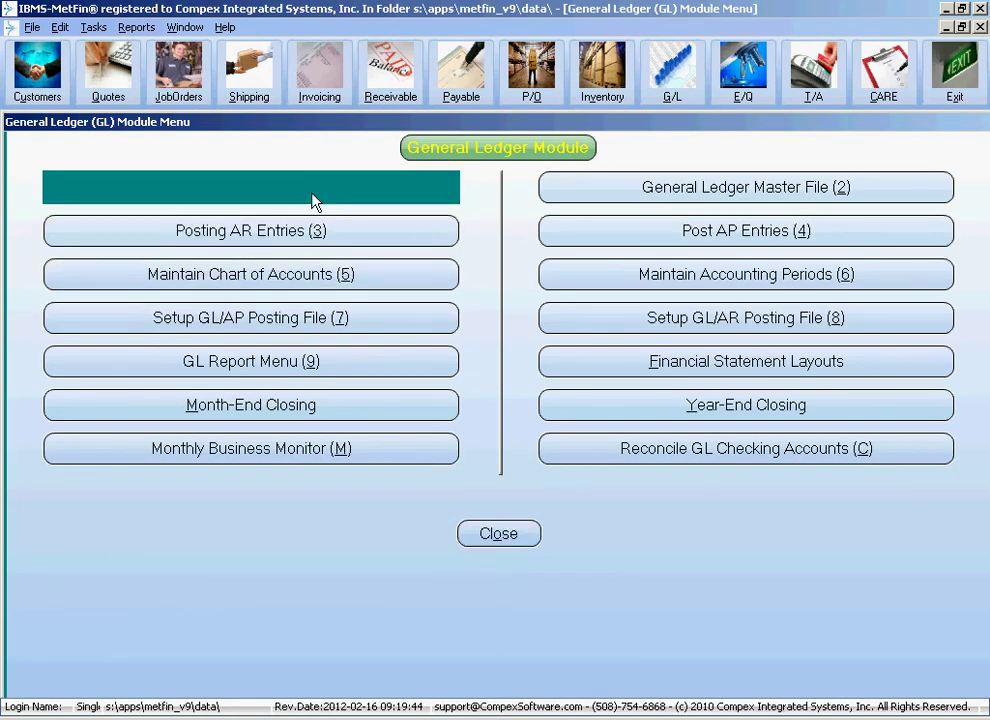
pyautogui.click(33, 123)
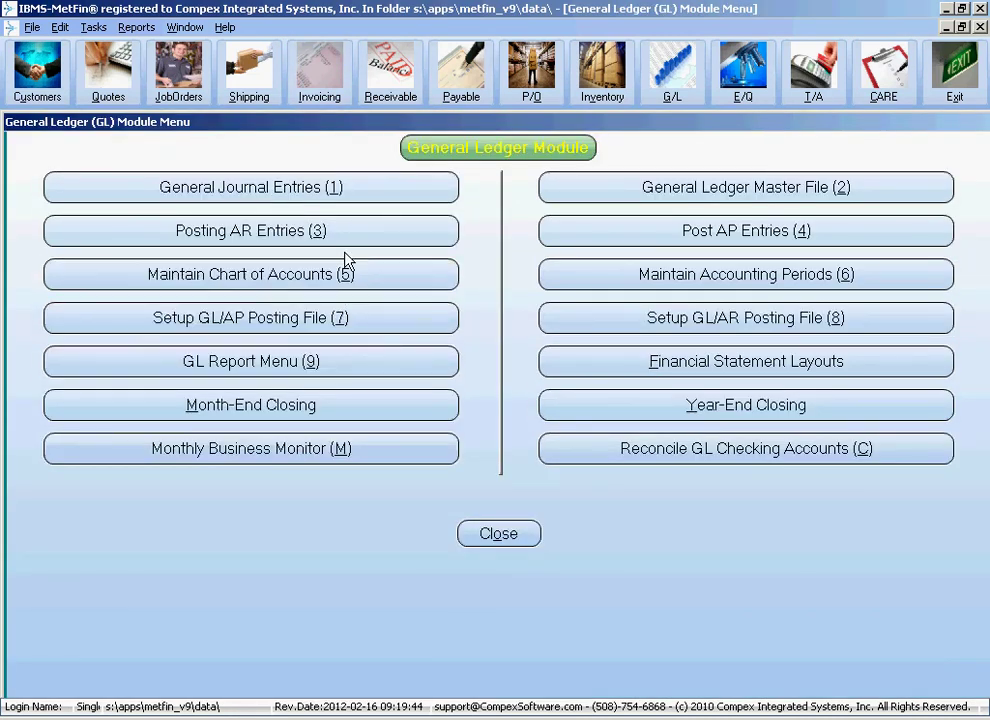
# - Post the accounts receivable invoices and payments to the general journal with a cut-off date of 09/18/10
pyautogui.click(345, 240)
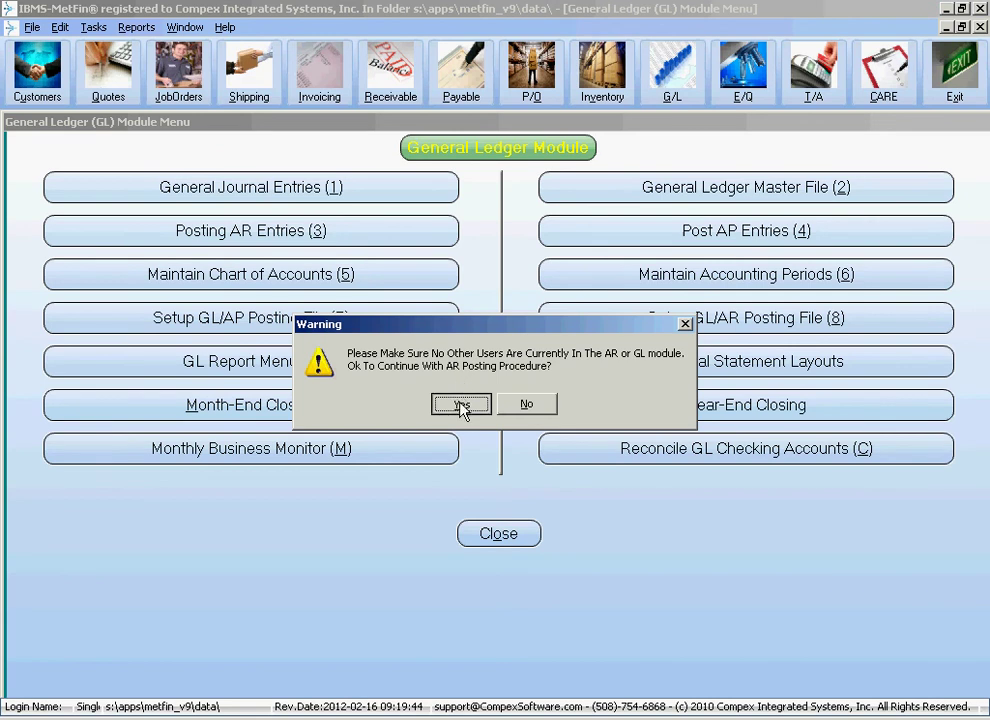
pyautogui.click(461, 405)
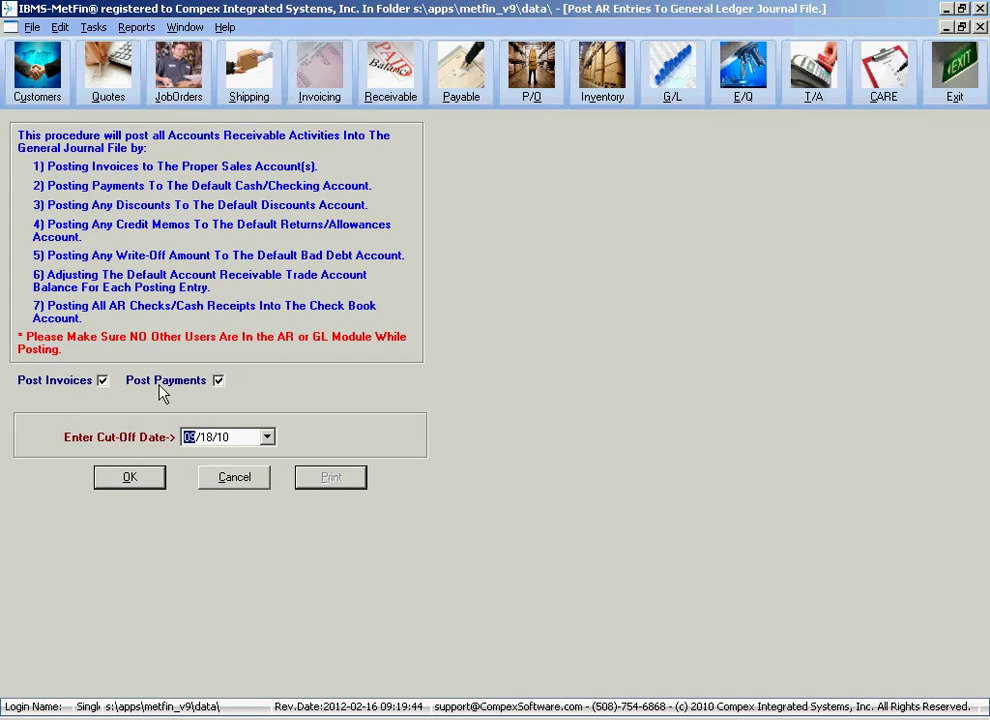
pyautogui.click(131, 480)
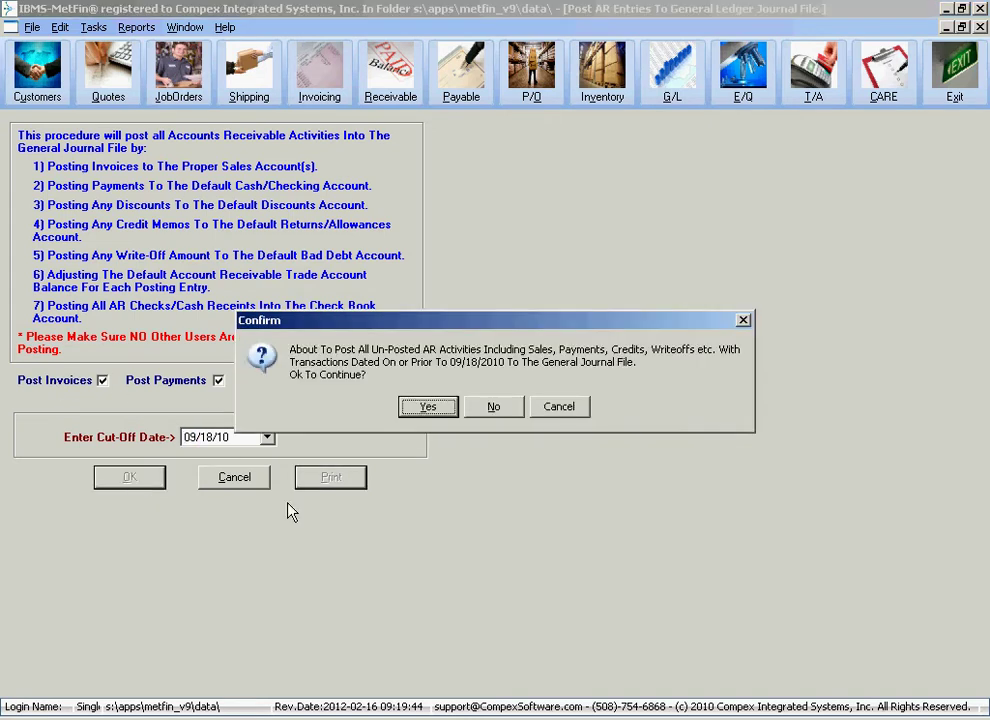
pyautogui.click(450, 414)
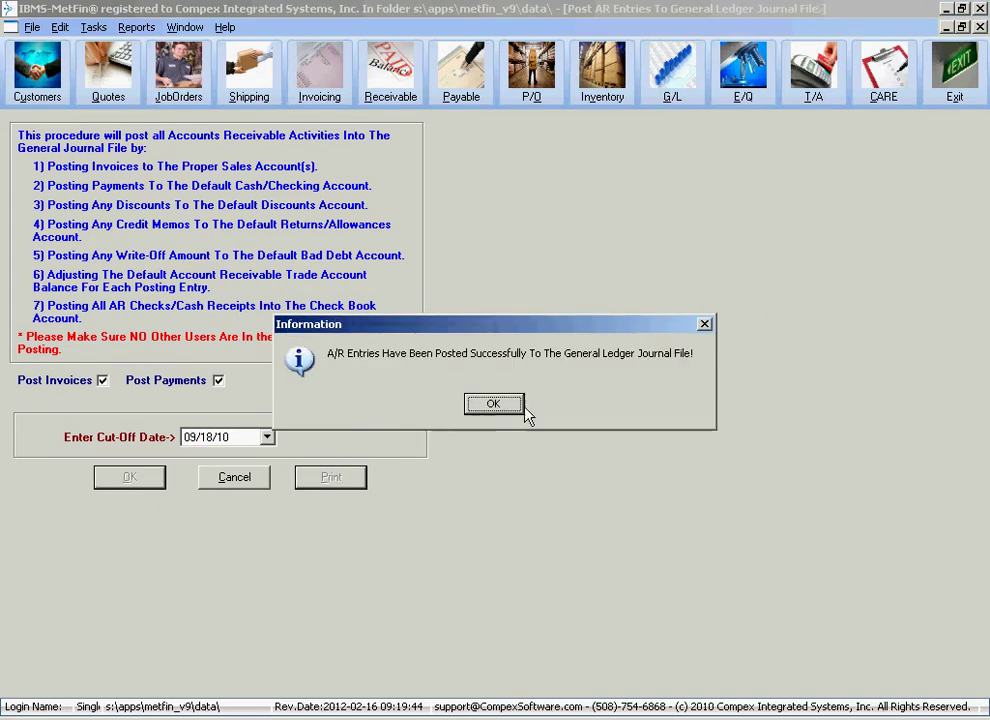
pyautogui.click(511, 410)
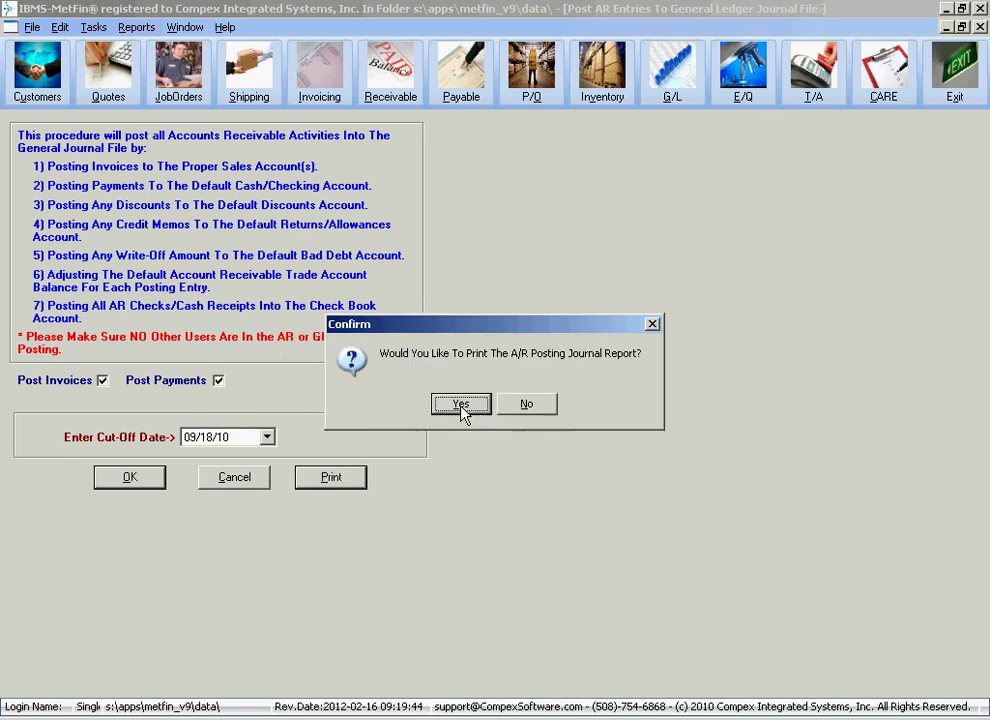
# - Preview the A/R posting journal report and examine the debit and credit amounts posted to each account for invoice 1159
pyautogui.click(461, 404)
pyautogui.click(160, 413)
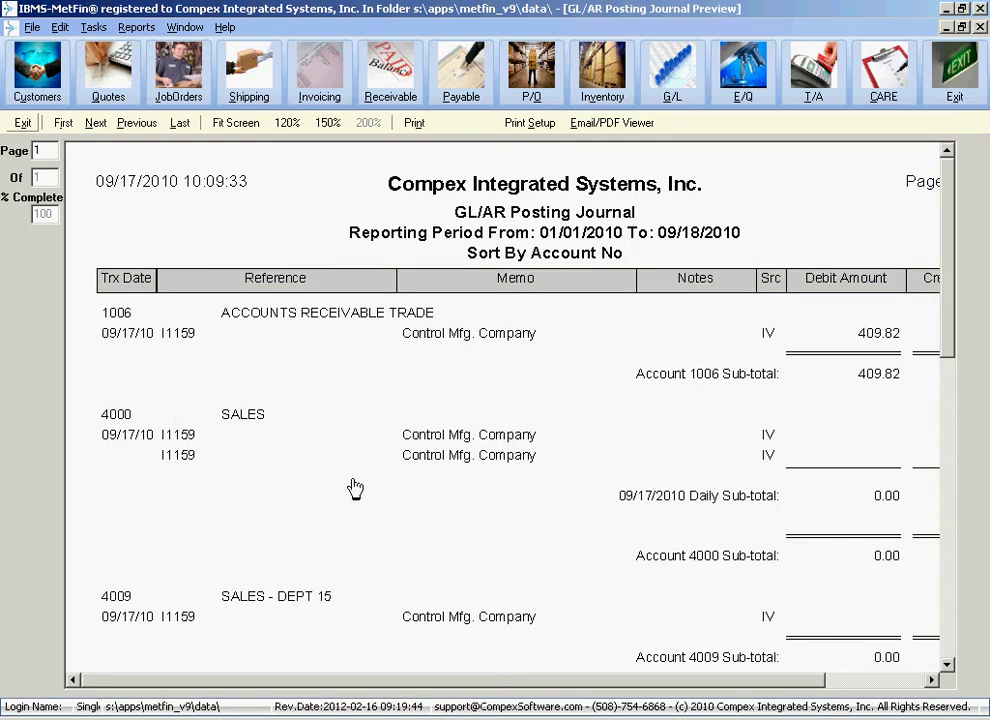
pyautogui.moveTo(783, 640); pyautogui.dragTo(780, 579)
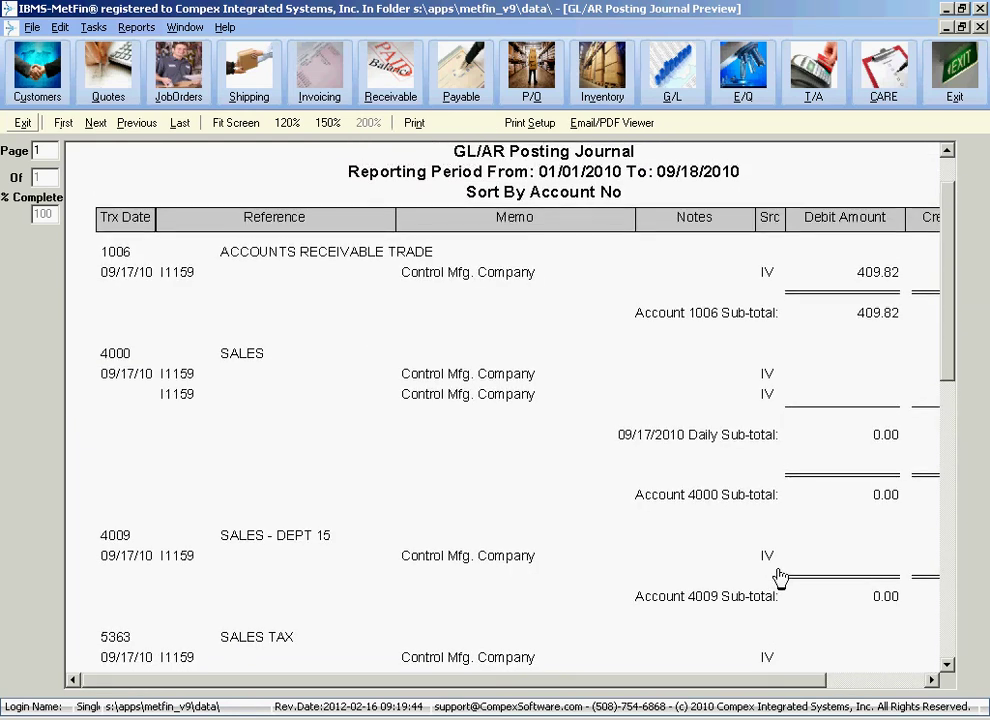
pyautogui.moveTo(813, 356); pyautogui.dragTo(703, 340)
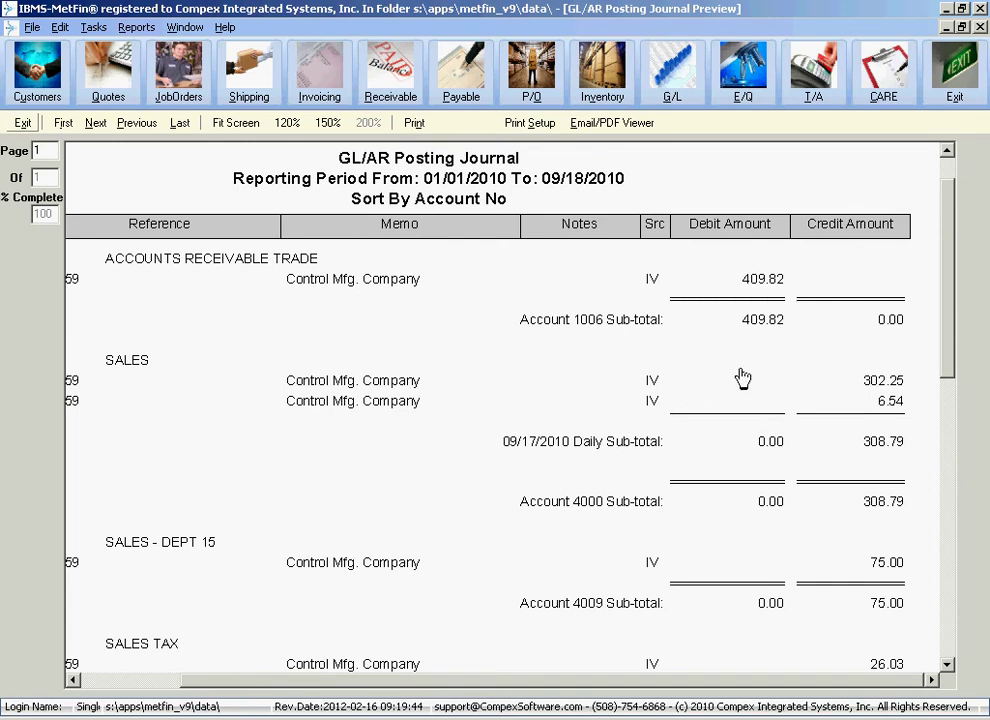
pyautogui.moveTo(767, 367); pyautogui.dragTo(378, 265)
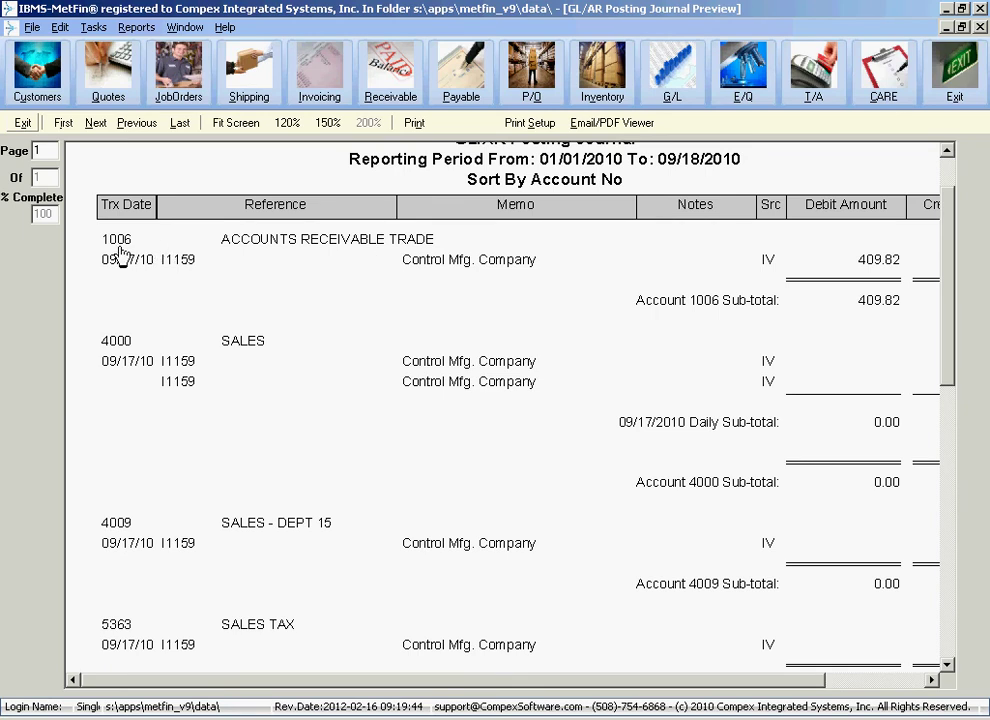
pyautogui.scroll(-4, 230, 290)
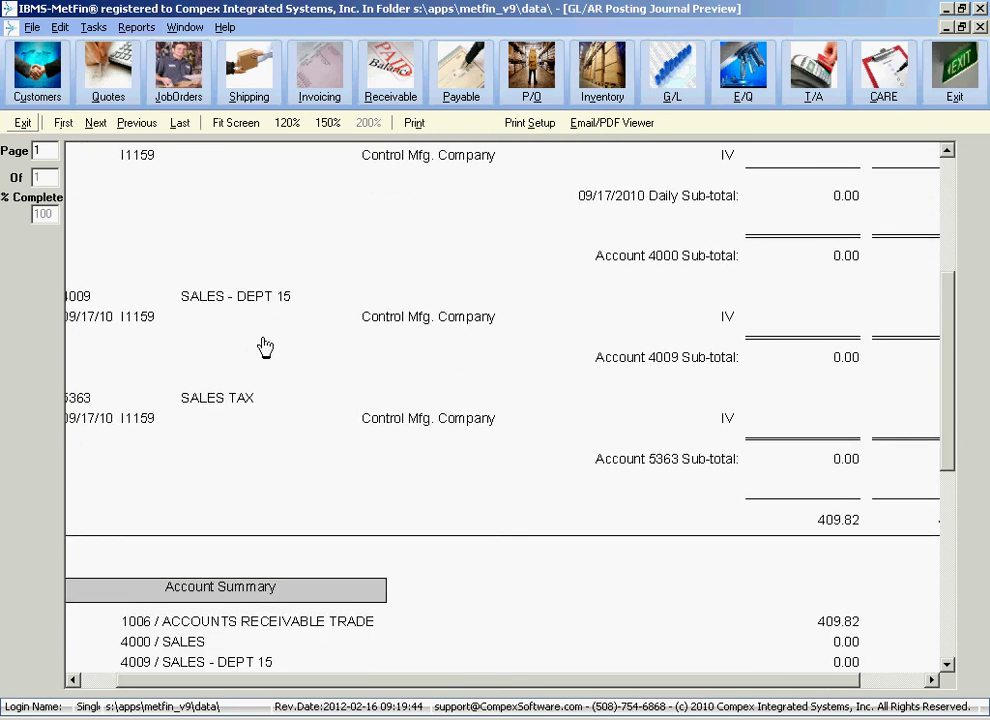
pyautogui.moveTo(217, 338); pyautogui.dragTo(398, 365)
pyautogui.moveTo(815, 403); pyautogui.dragTo(622, 401)
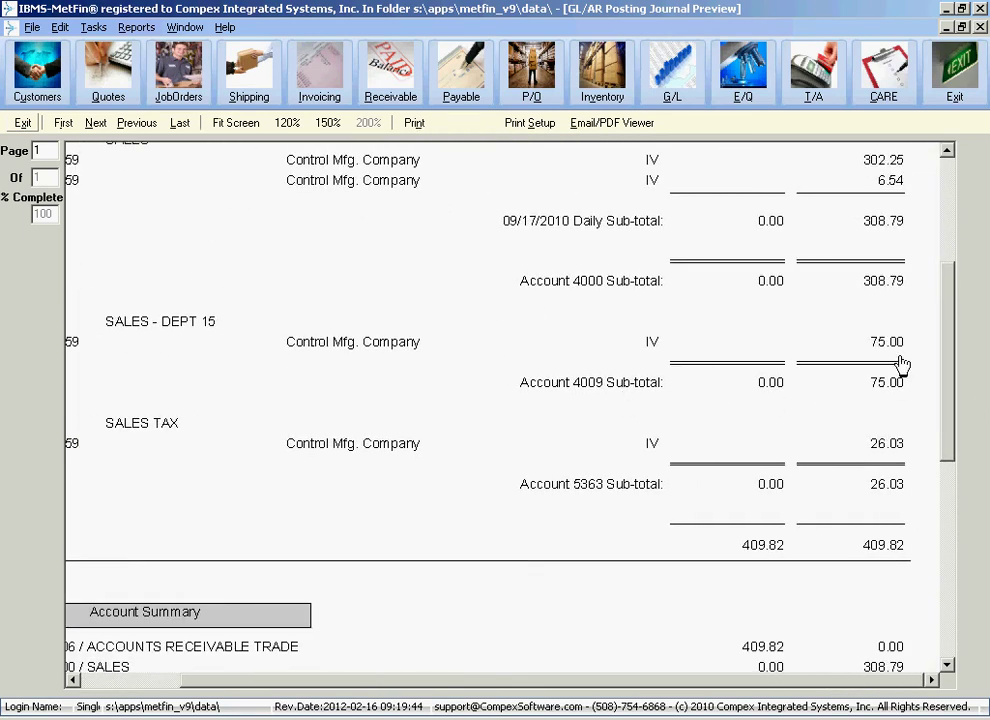
pyautogui.moveTo(327, 396); pyautogui.dragTo(443, 381)
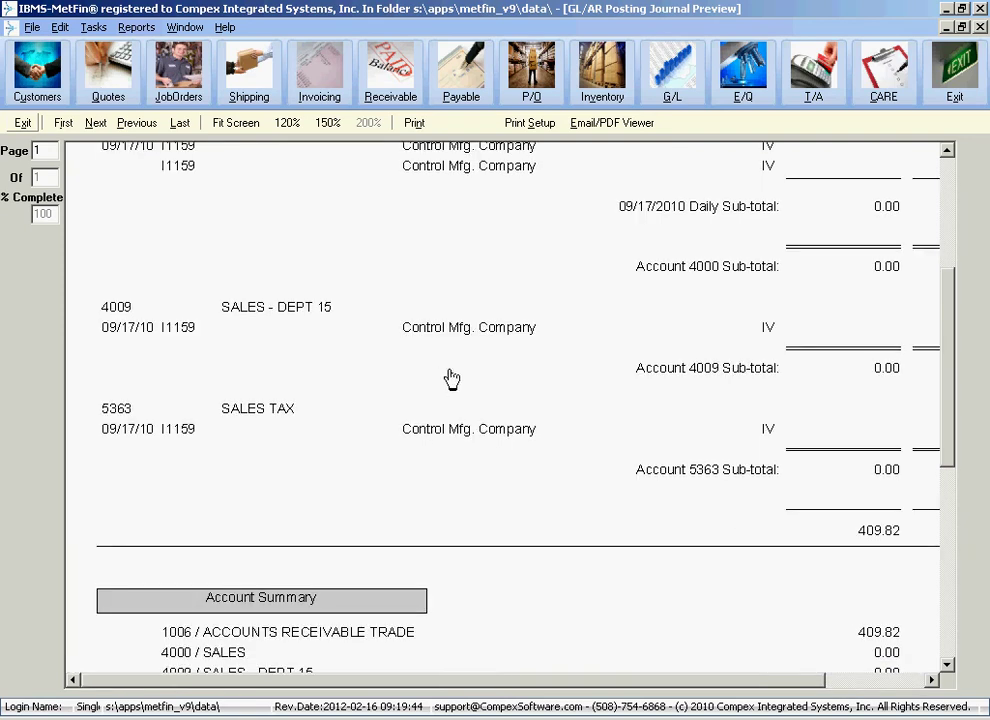
# - Examine the account summary and the sub-totals for the Sales, Sales - Dept 15 and Sales Tax accounts in the A/R posting journal
pyautogui.moveTo(604, 360); pyautogui.dragTo(609, 399)
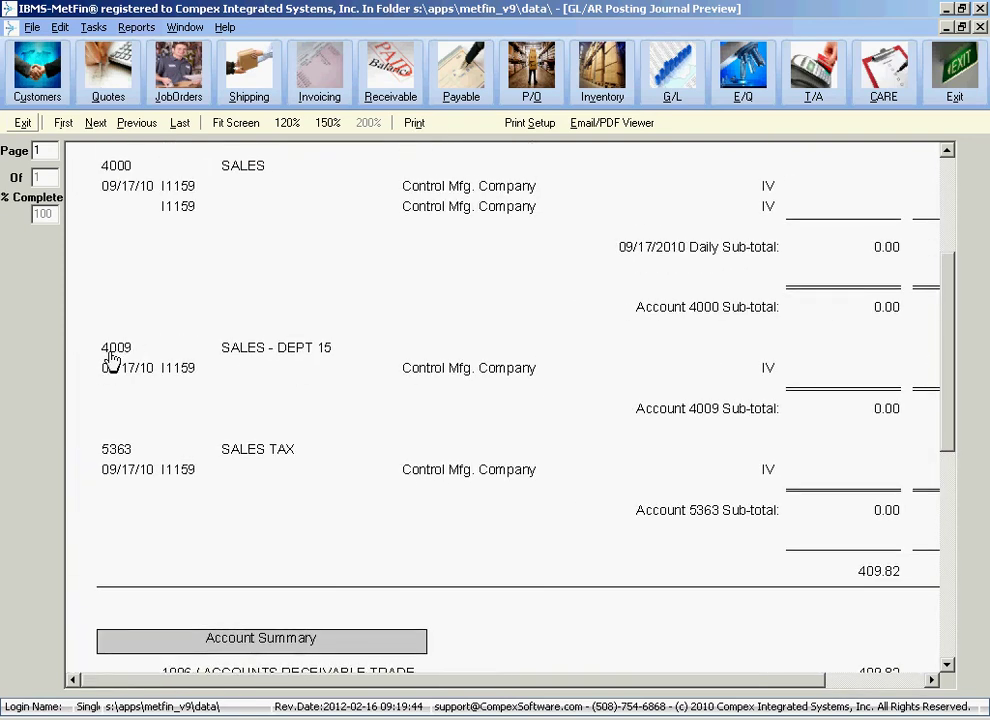
pyautogui.scroll(-5, 552, 560)
pyautogui.moveTo(738, 430); pyautogui.dragTo(597, 451)
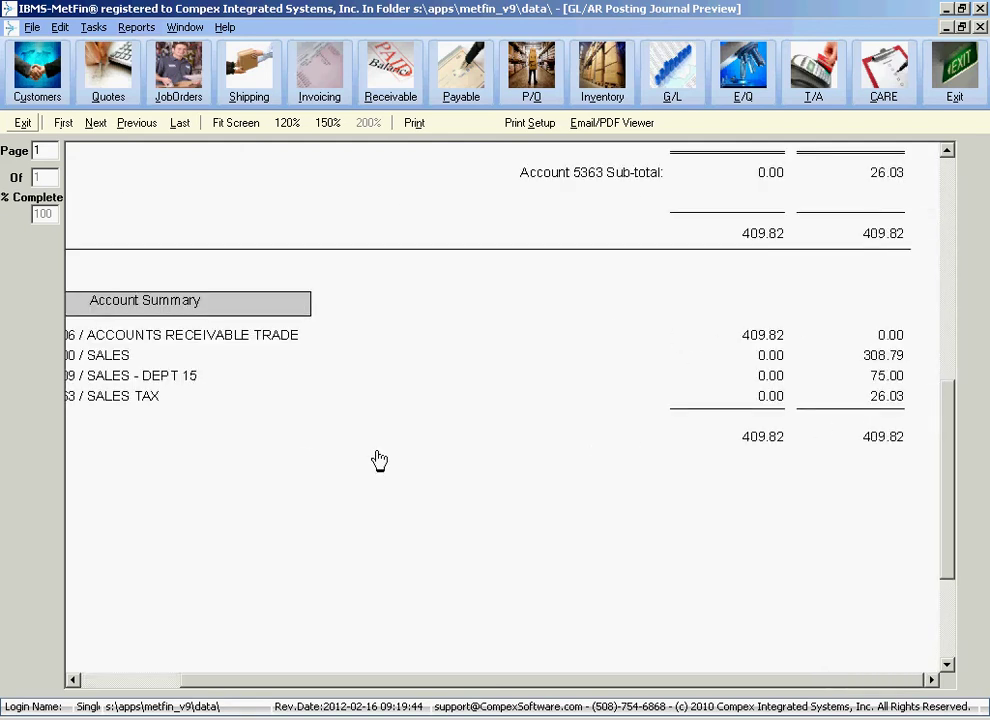
pyautogui.moveTo(399, 437); pyautogui.dragTo(505, 369)
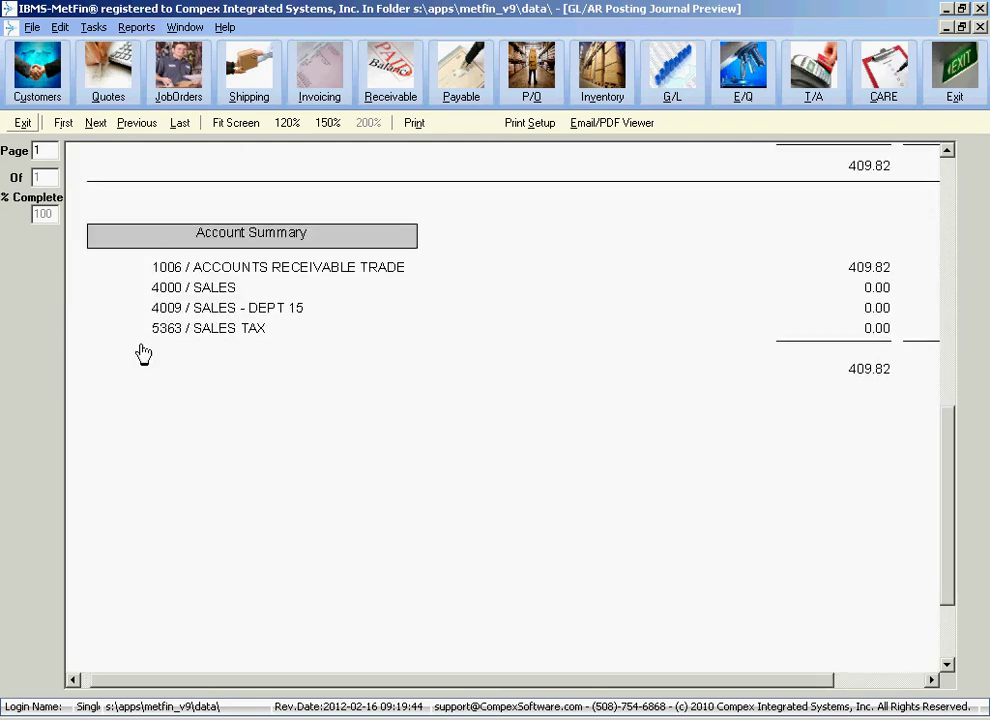
pyautogui.hscroll(3, 507, 334)
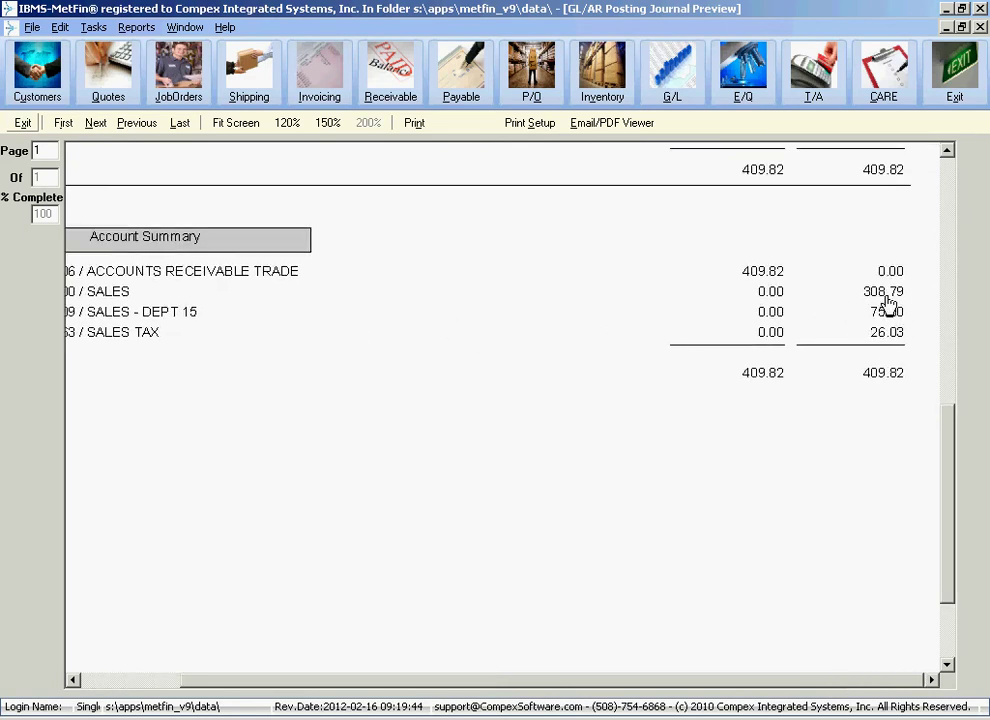
pyautogui.hscroll(-1, 884, 303)
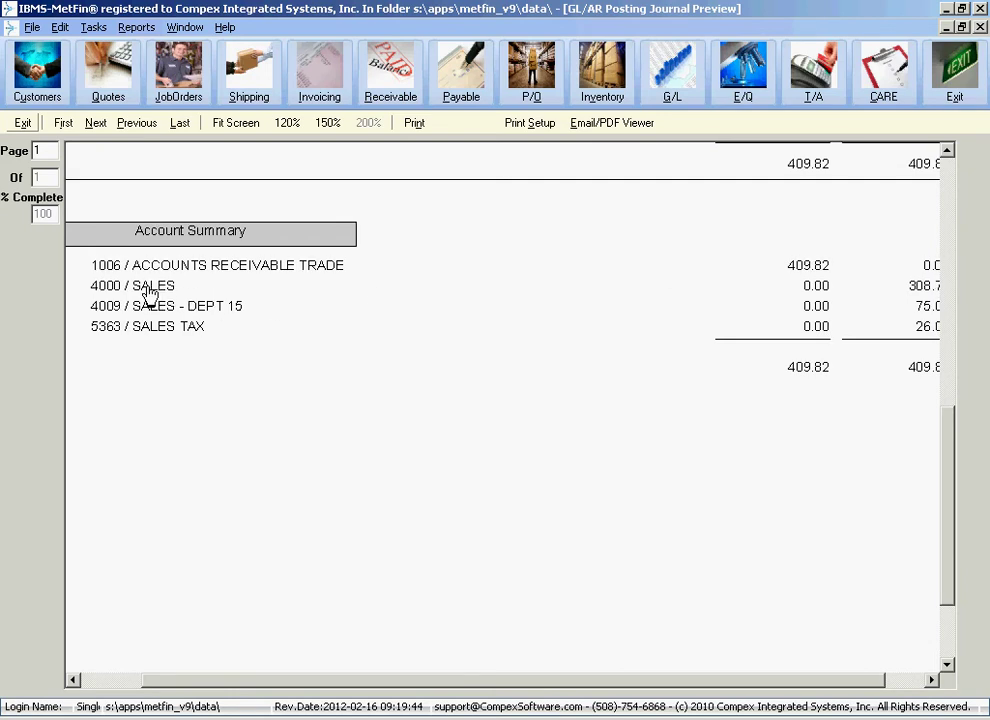
pyautogui.hscroll(1, 429, 442)
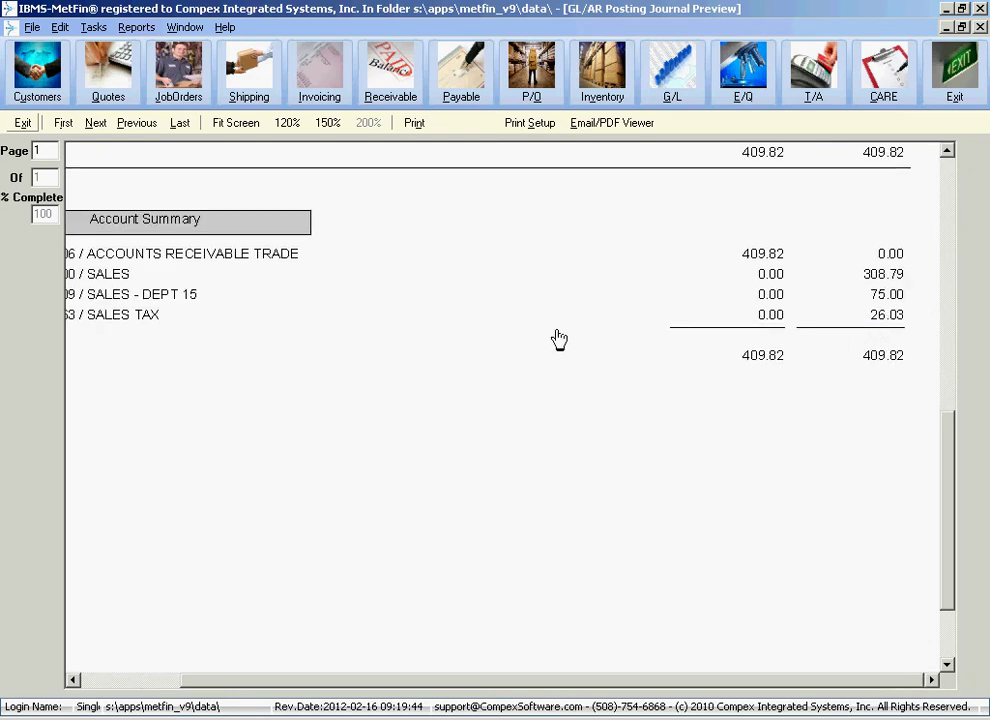
pyautogui.hscroll(-2, 674, 338)
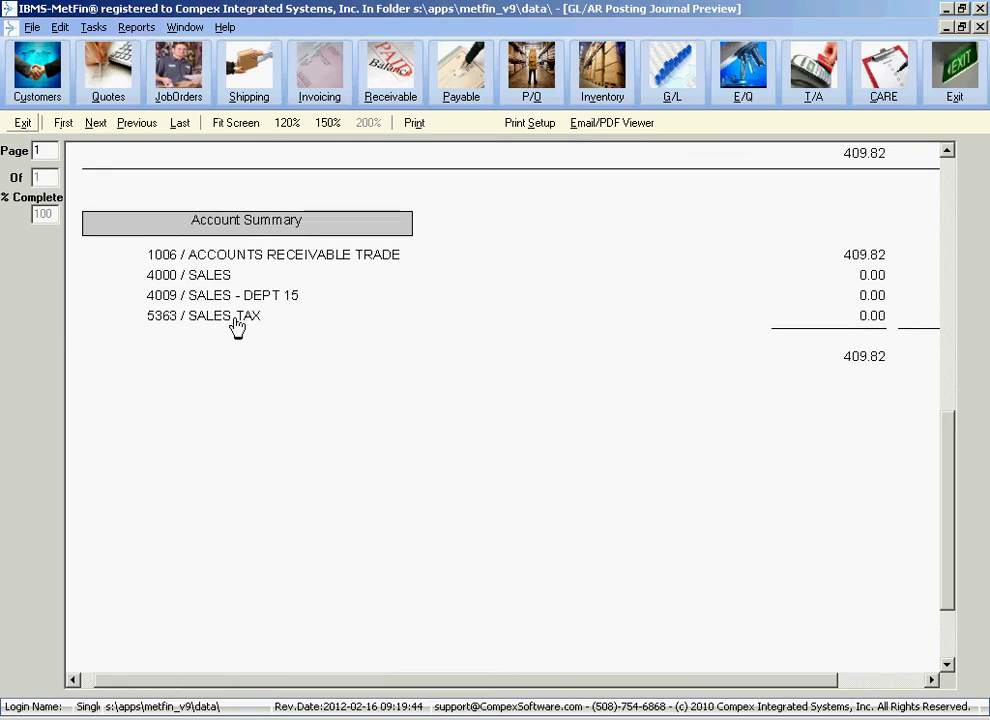
pyautogui.scroll(5, 235, 326)
pyautogui.scroll(-2, 610, 570)
pyautogui.scroll(3, 662, 410)
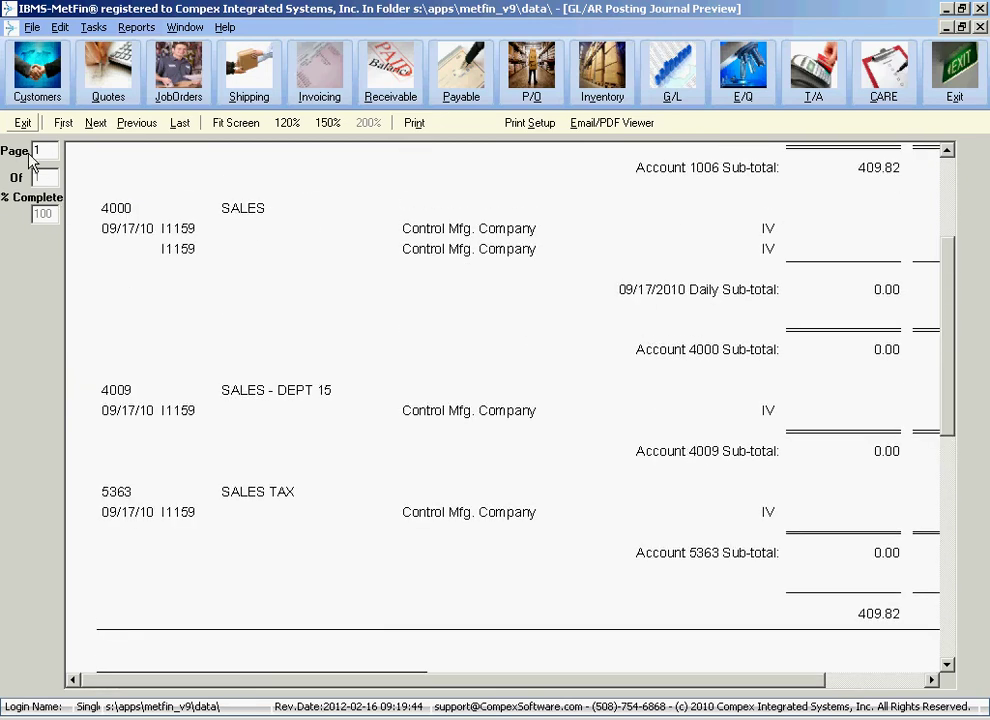
# - Open the report as a PDF in Adobe Reader, save a copy as GL AR Posting Journal 2010-09-19.pdf, and close the reader
pyautogui.click(589, 124)
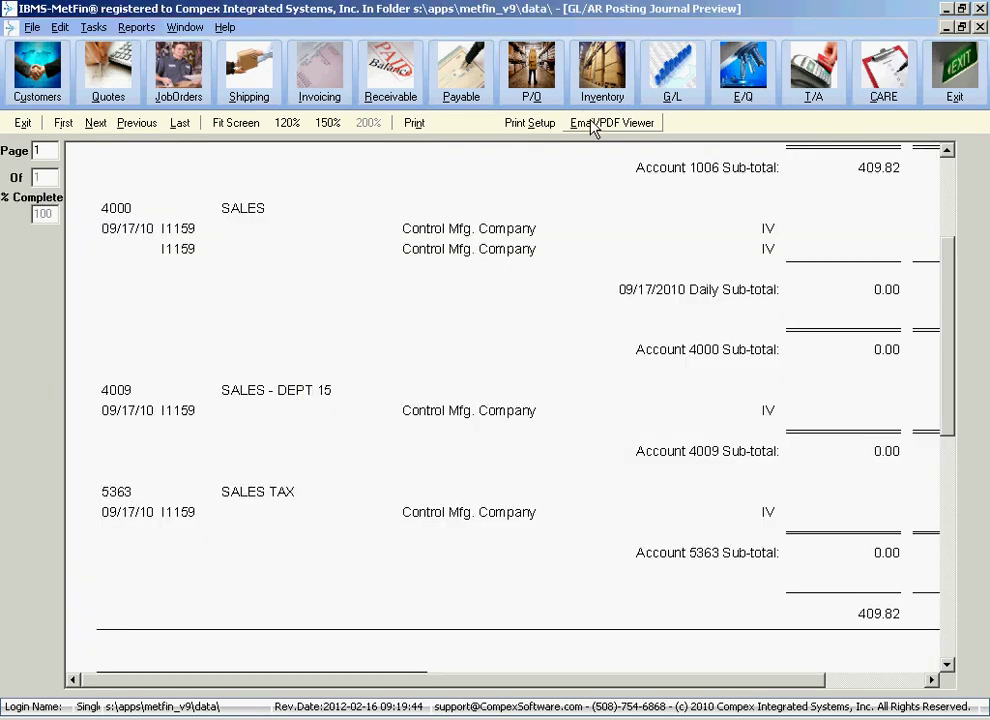
pyautogui.click(591, 124)
pyautogui.click(13, 28)
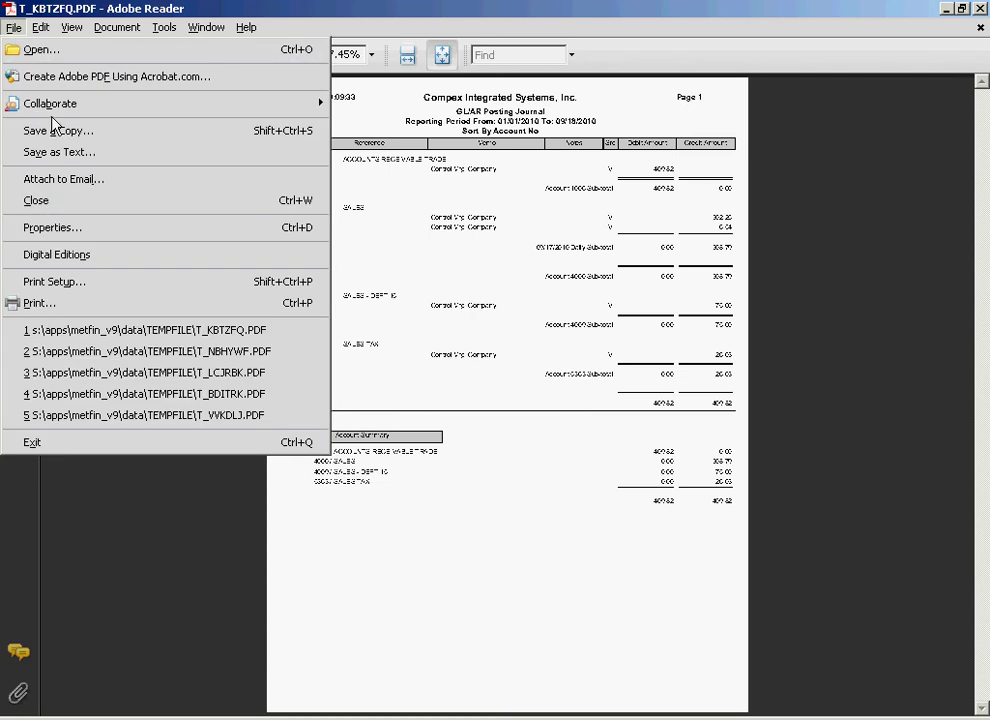
pyautogui.click(78, 138)
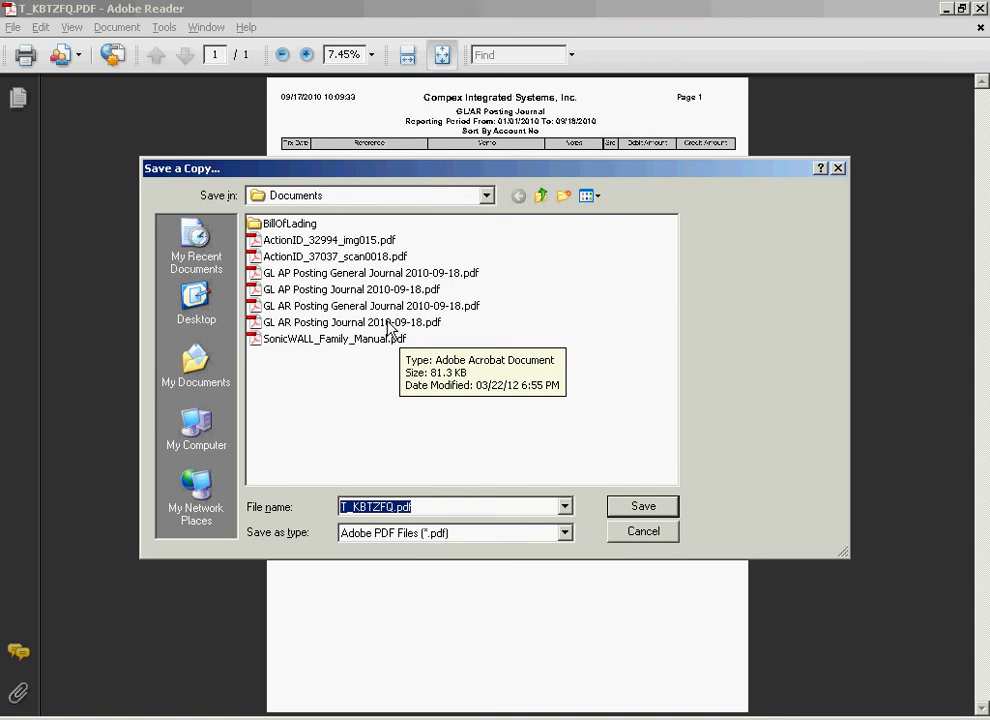
pyautogui.click(388, 325)
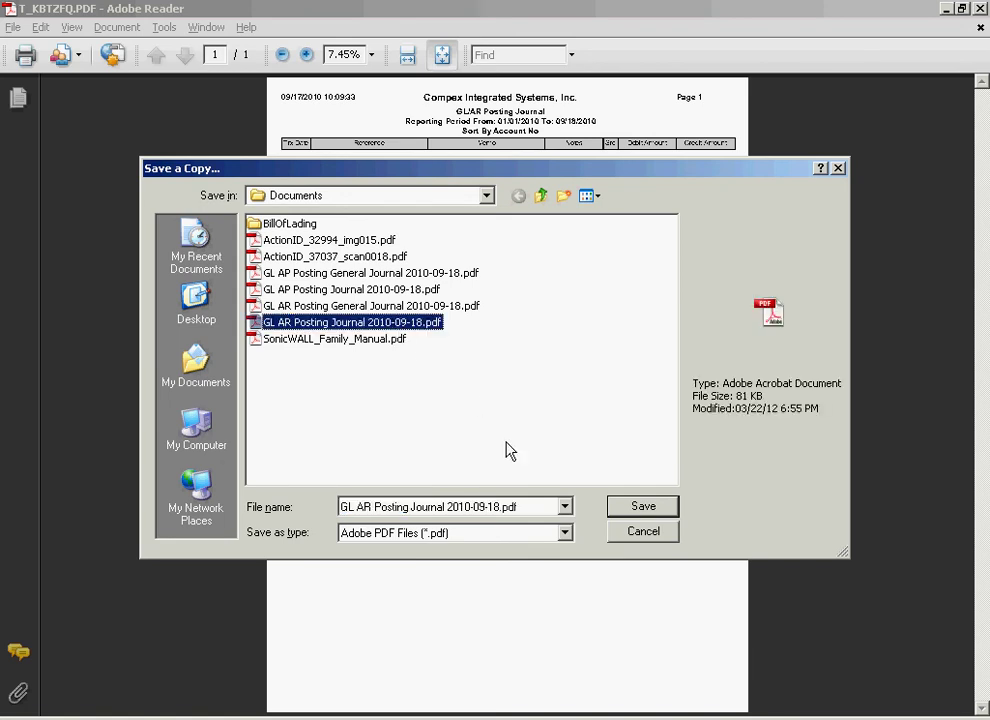
pyautogui.click(498, 511)
pyautogui.click(499, 505)
pyautogui.press('BackSpace')
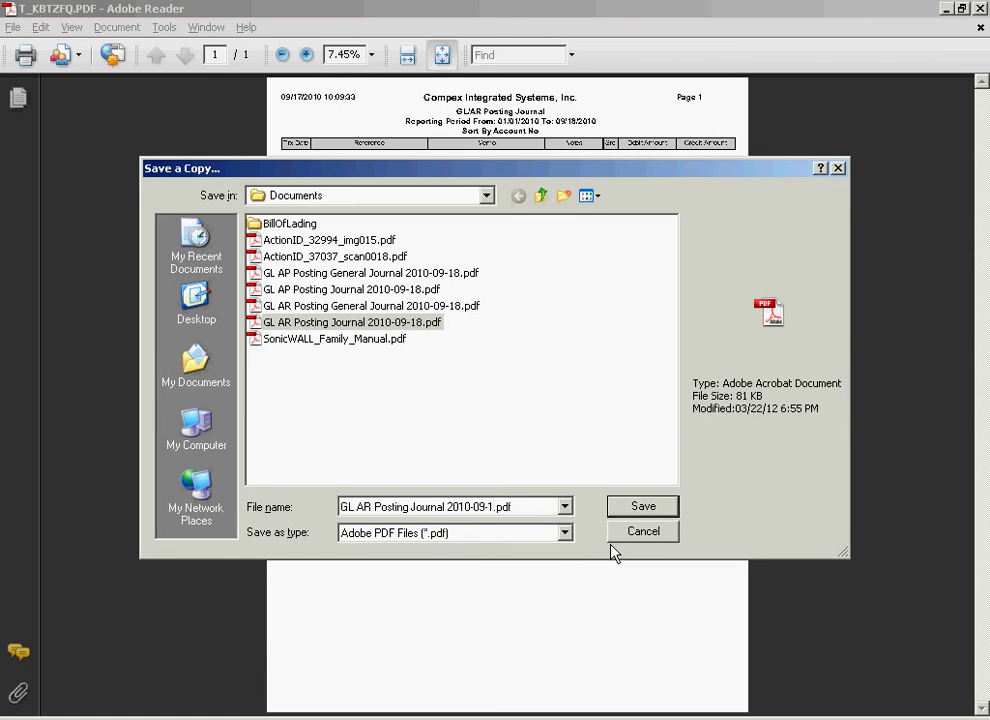
pyautogui.write('9')
pyautogui.press('Return')
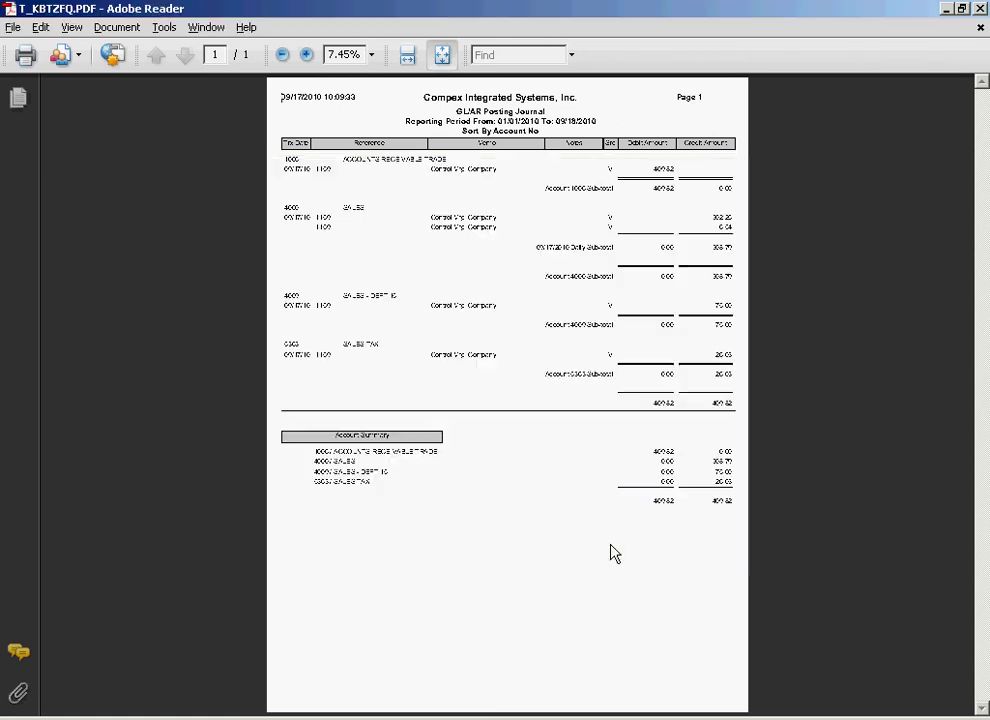
pyautogui.click(982, 9)
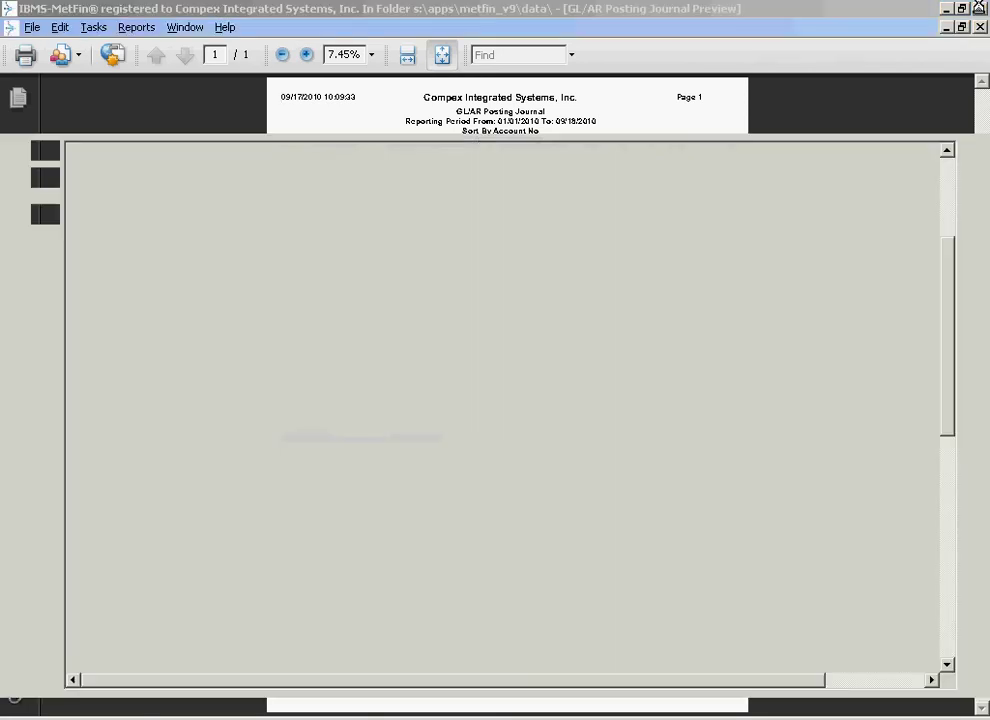
# - Close the posting journal preview and its report dialog, and leave the AR posting procedure to return to the general ledger menu
pyautogui.click(22, 120)
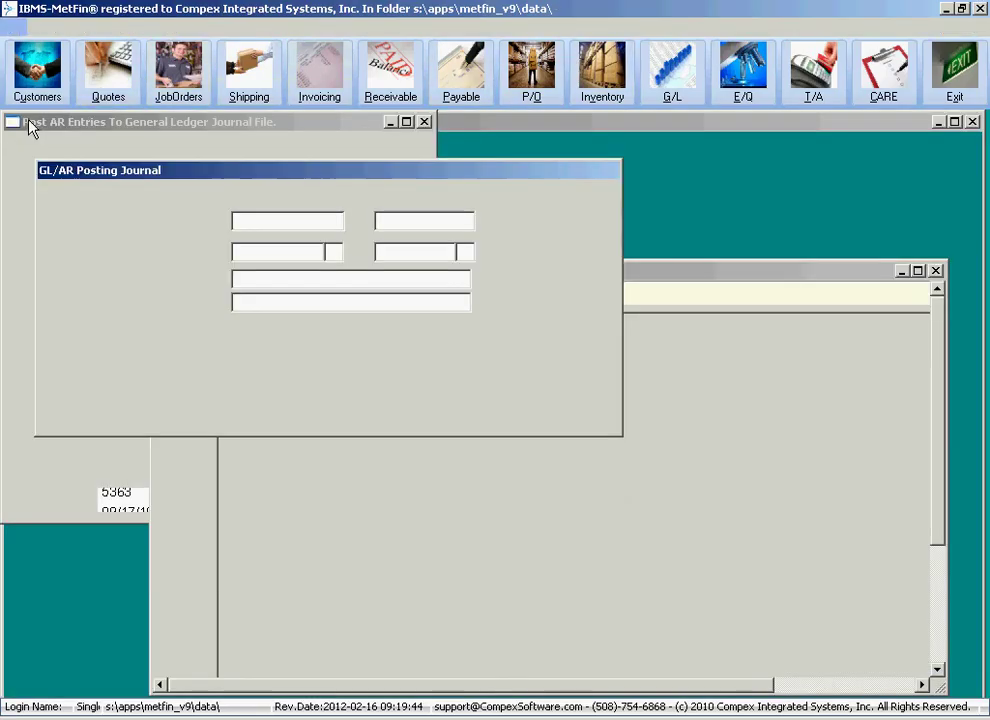
pyautogui.click(478, 414)
pyautogui.click(240, 501)
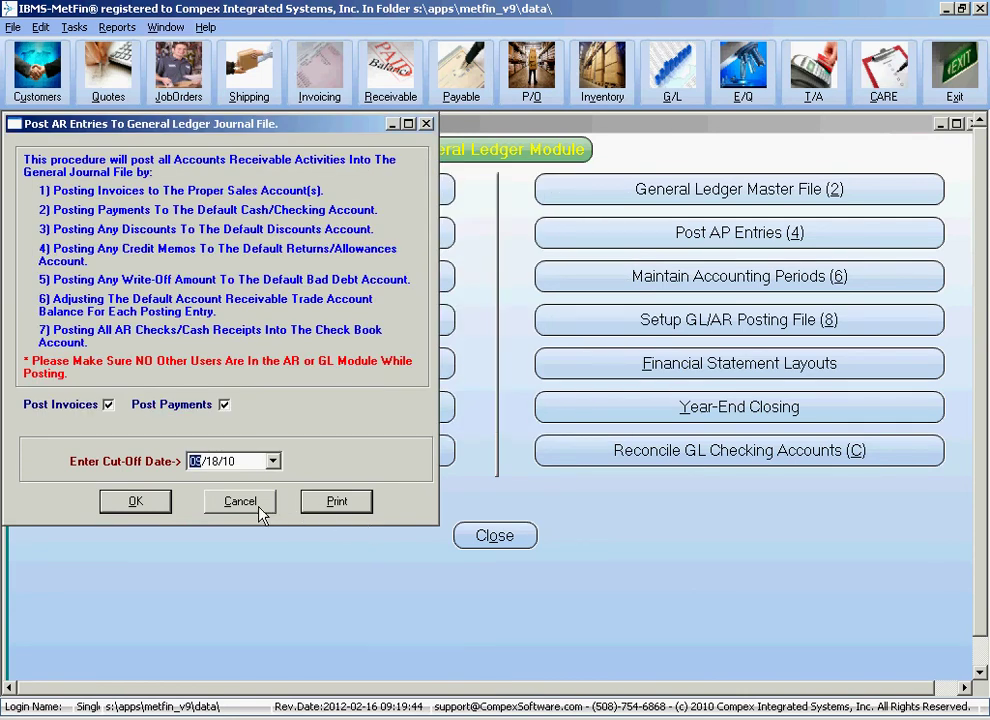
# - Open the general journal entries and examine the accounts, debit and credit amounts posted for invoice 1159
pyautogui.click(287, 197)
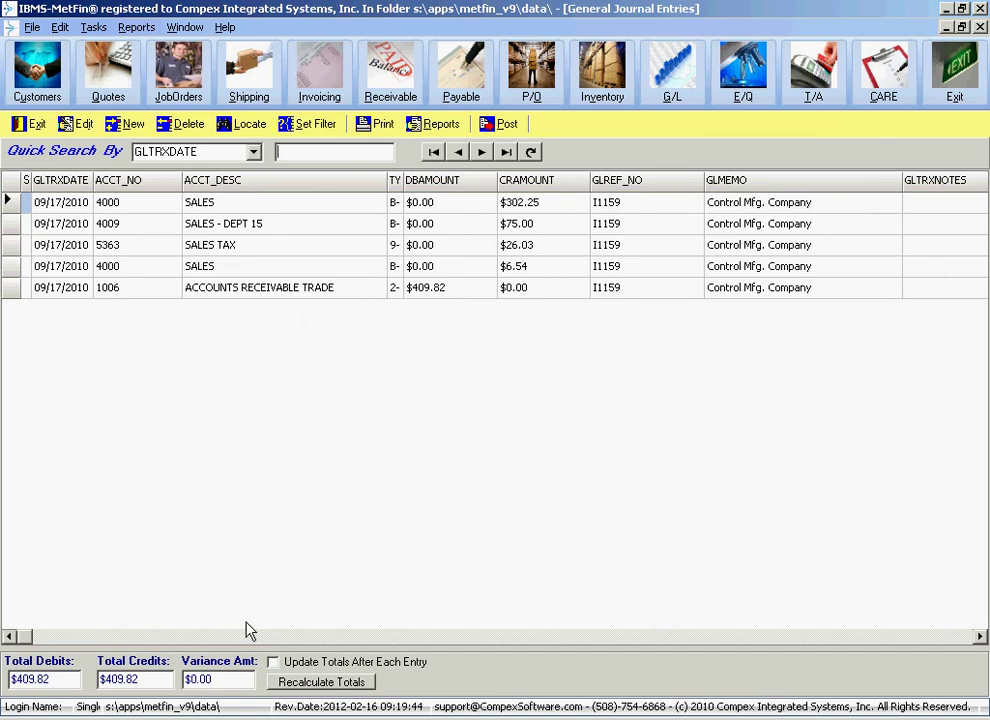
pyautogui.click(645, 205)
pyautogui.click(636, 202)
pyautogui.click(650, 245)
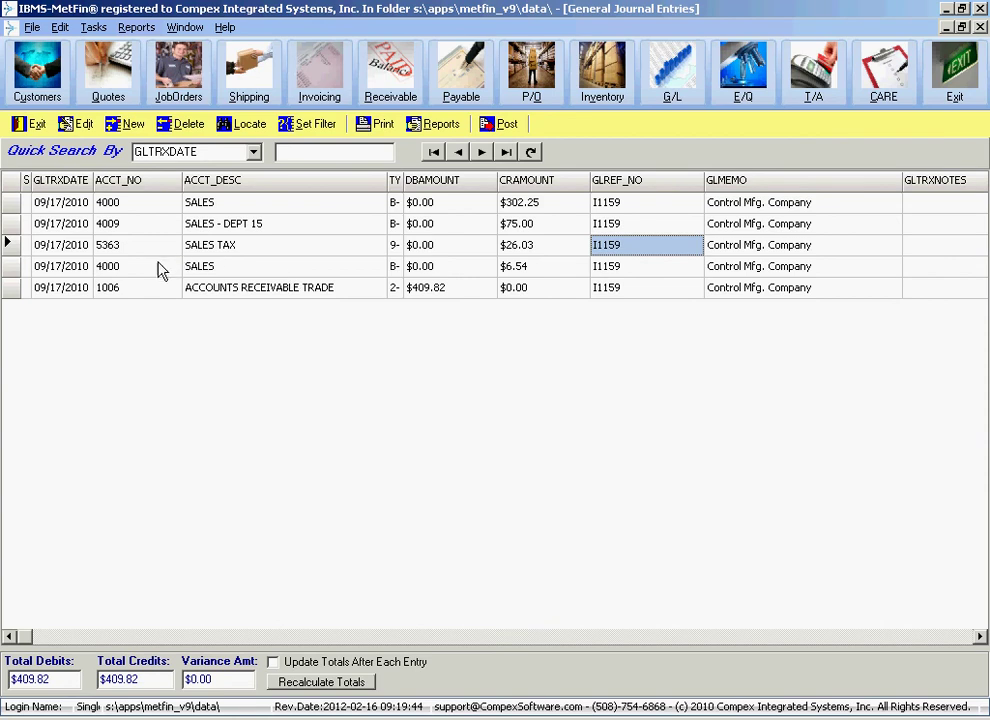
pyautogui.click(455, 290)
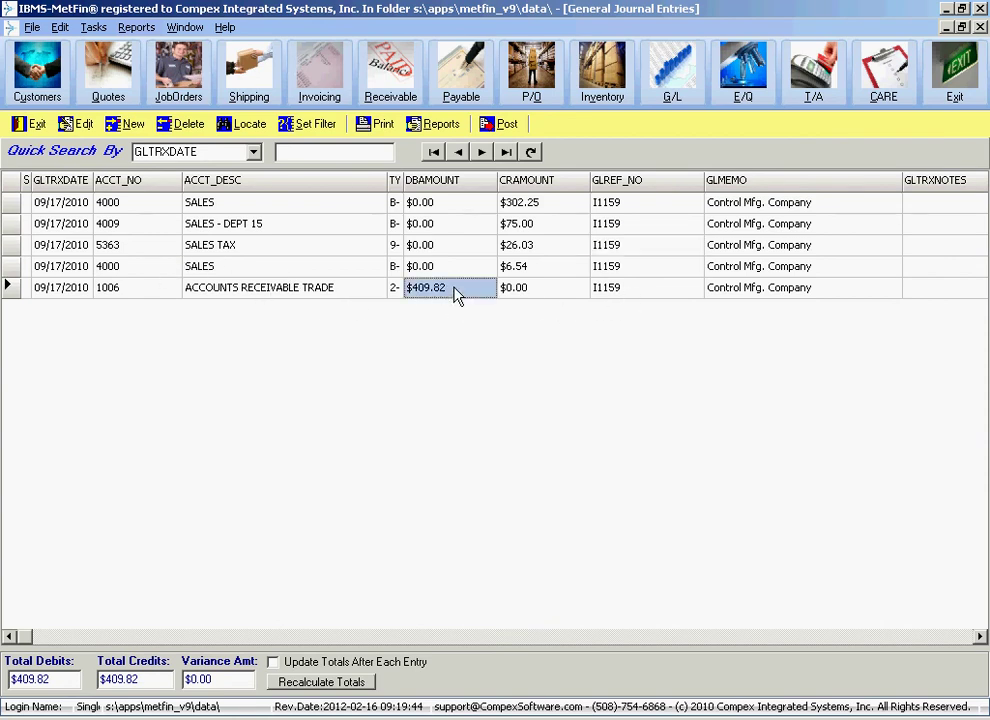
pyautogui.click(330, 290)
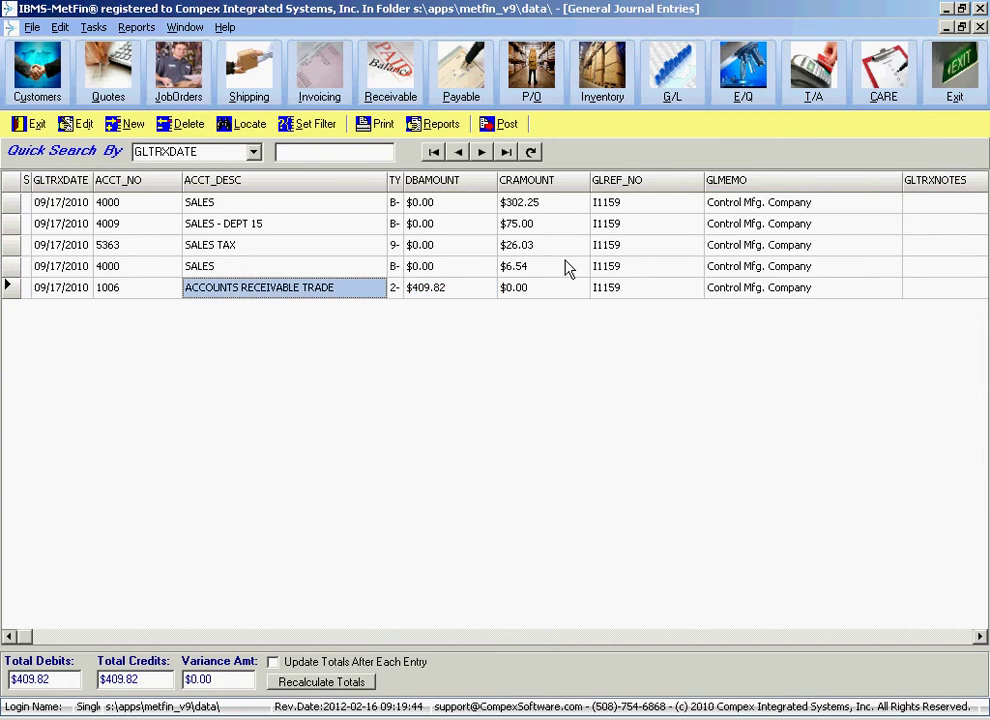
pyautogui.click(290, 227)
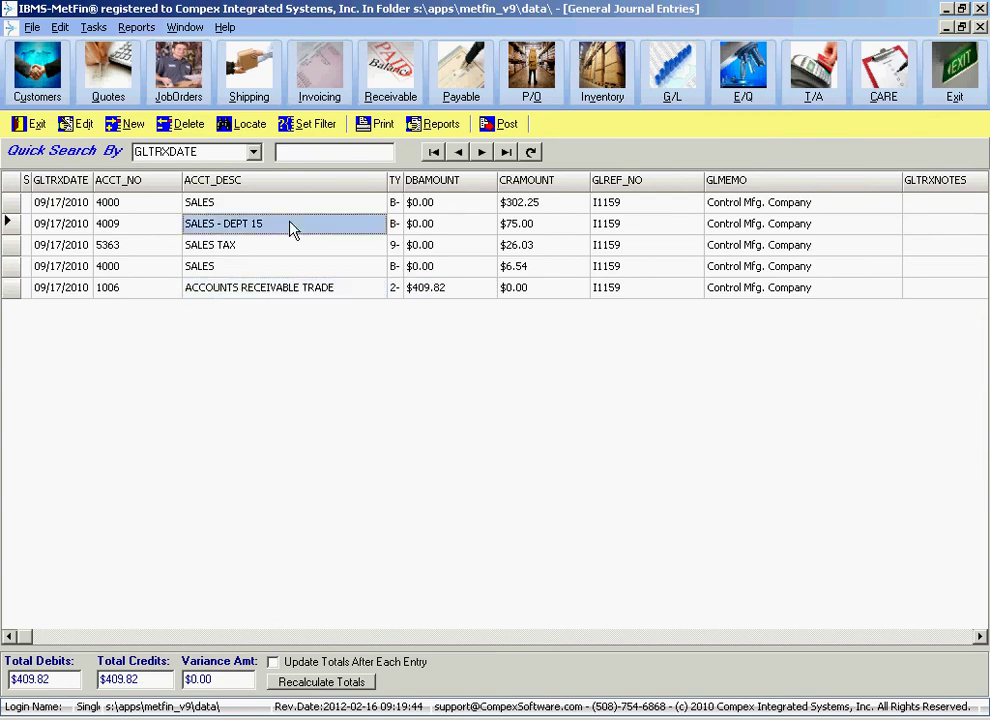
pyautogui.click(557, 229)
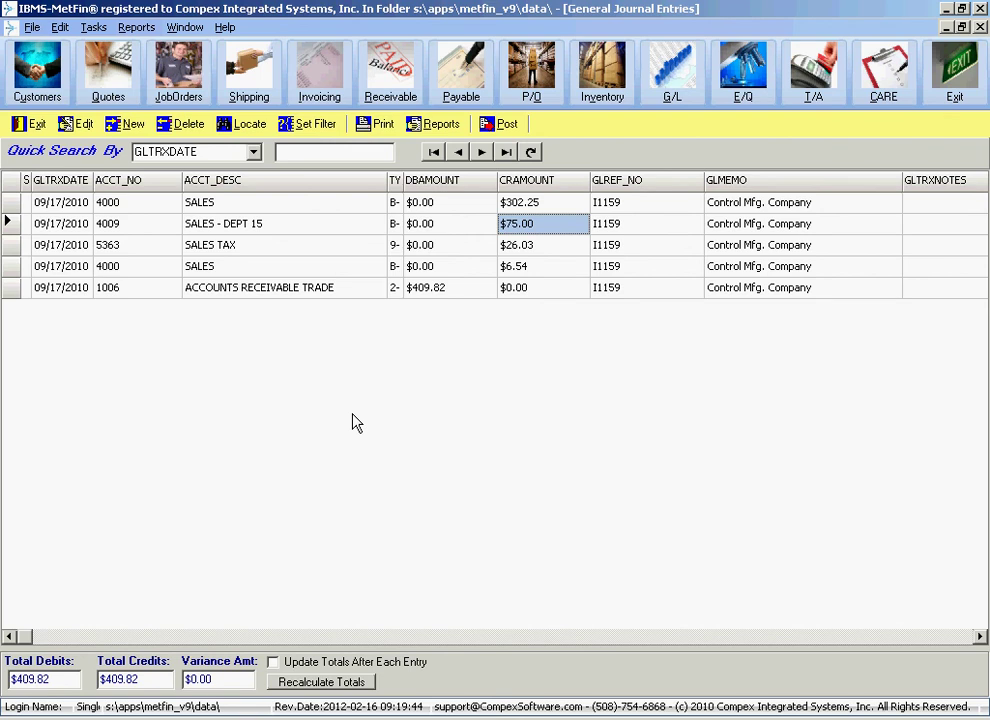
# - Check the total debits, total credits and variance amount of the general journal batch
pyautogui.click(144, 678)
pyautogui.hotkey('shift', 'Tab')
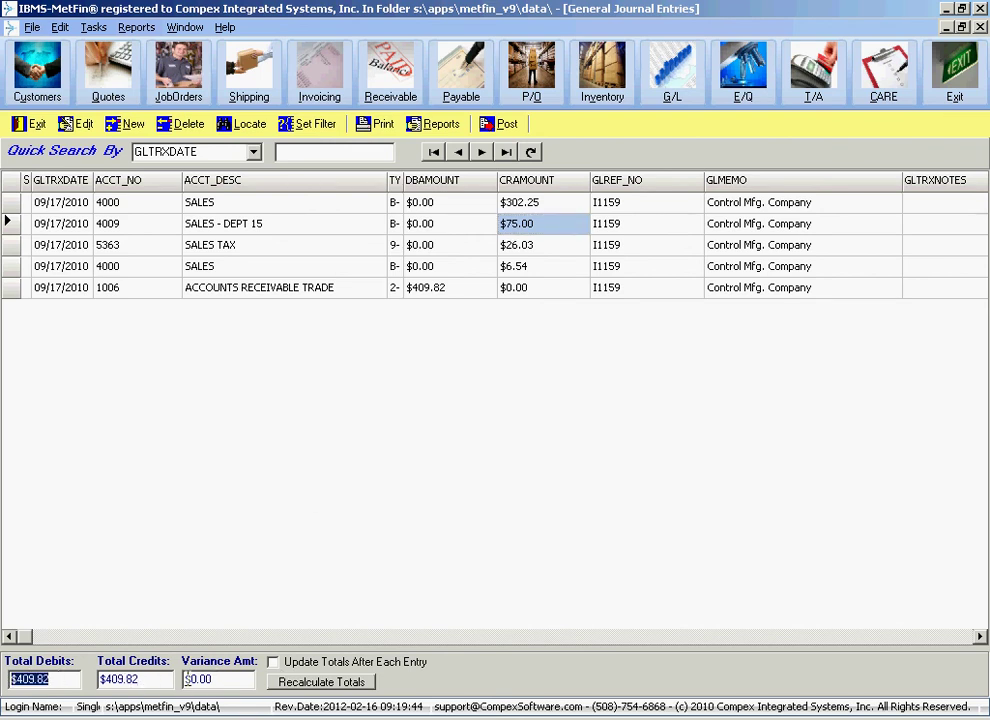
pyautogui.click(240, 680)
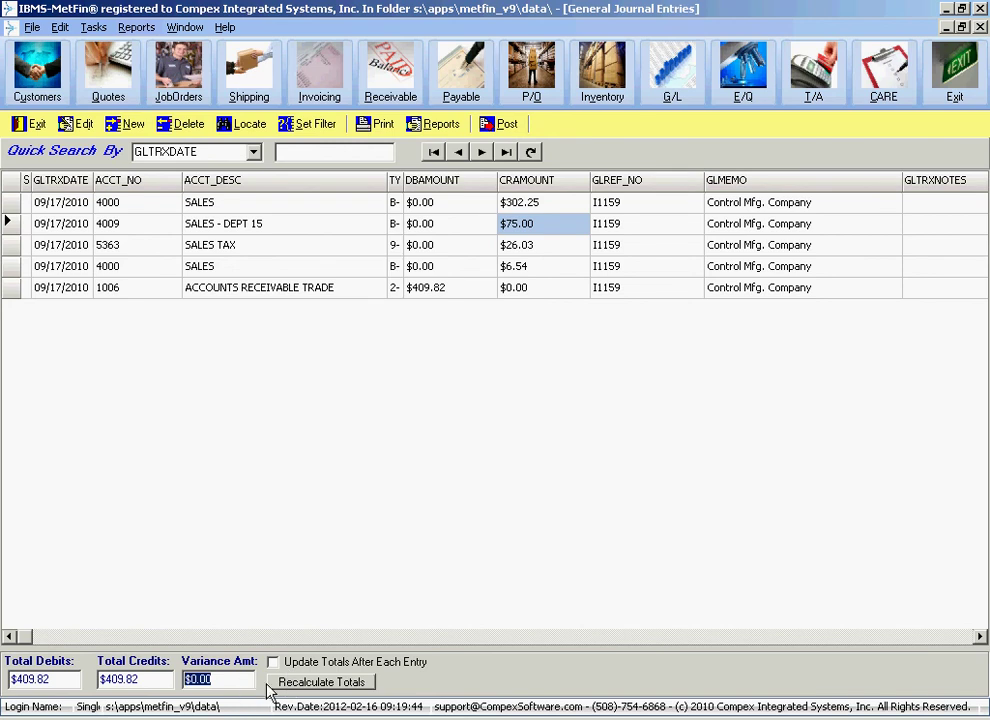
# - Post the general journal batch to the general ledger, previewing the GL posting journal report, and exit the journal entries
pyautogui.click(506, 128)
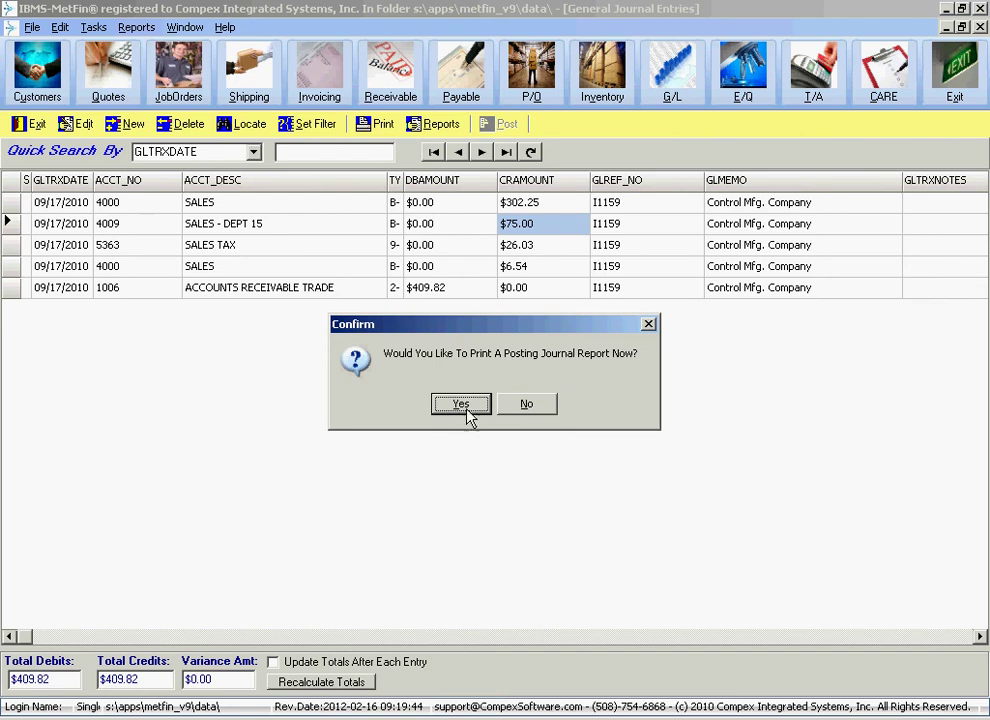
pyautogui.click(461, 404)
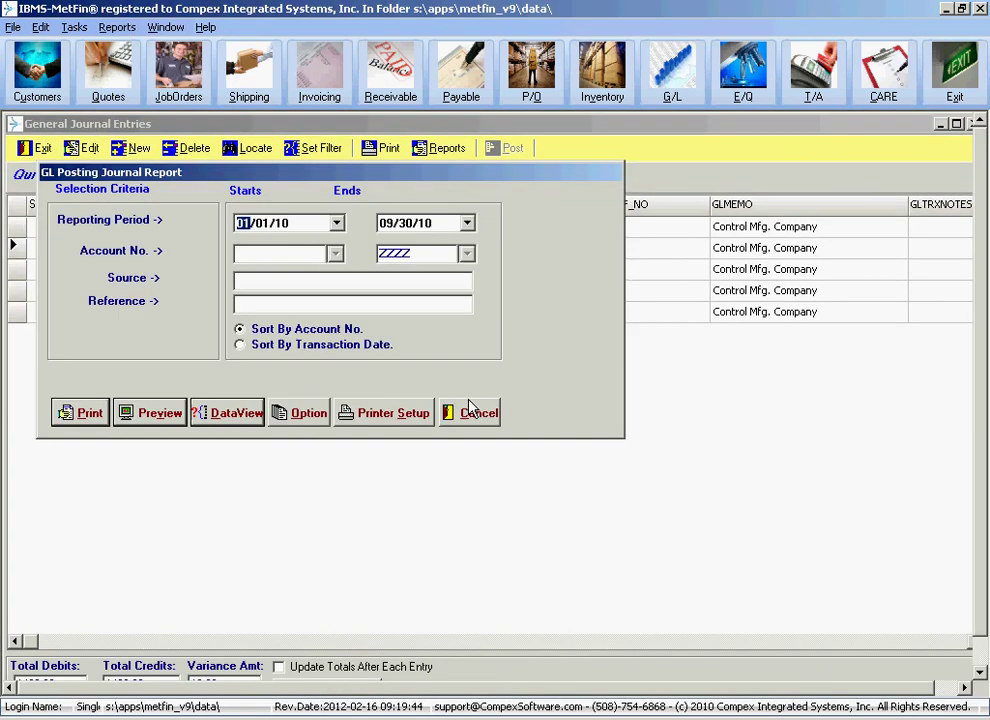
pyautogui.click(172, 412)
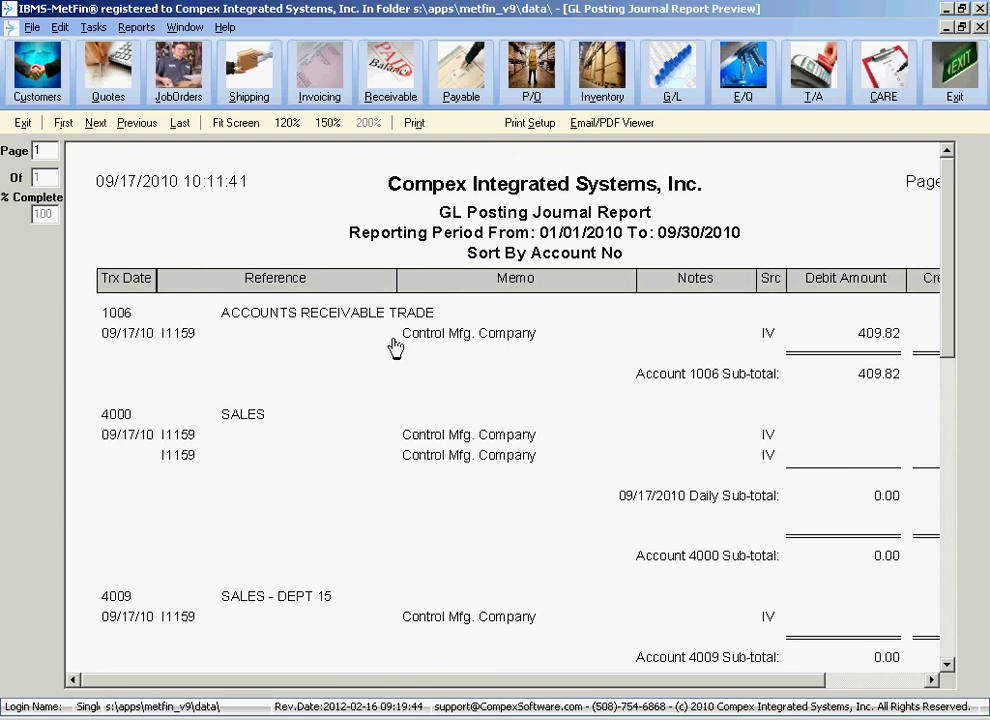
pyautogui.click(23, 124)
pyautogui.click(474, 416)
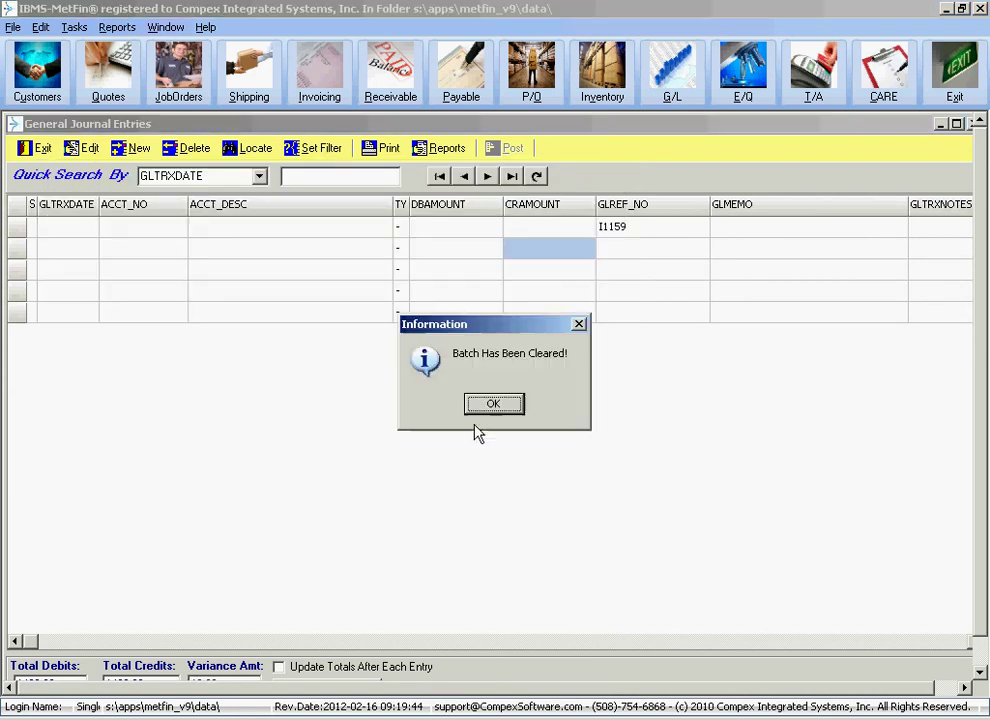
pyautogui.click(504, 402)
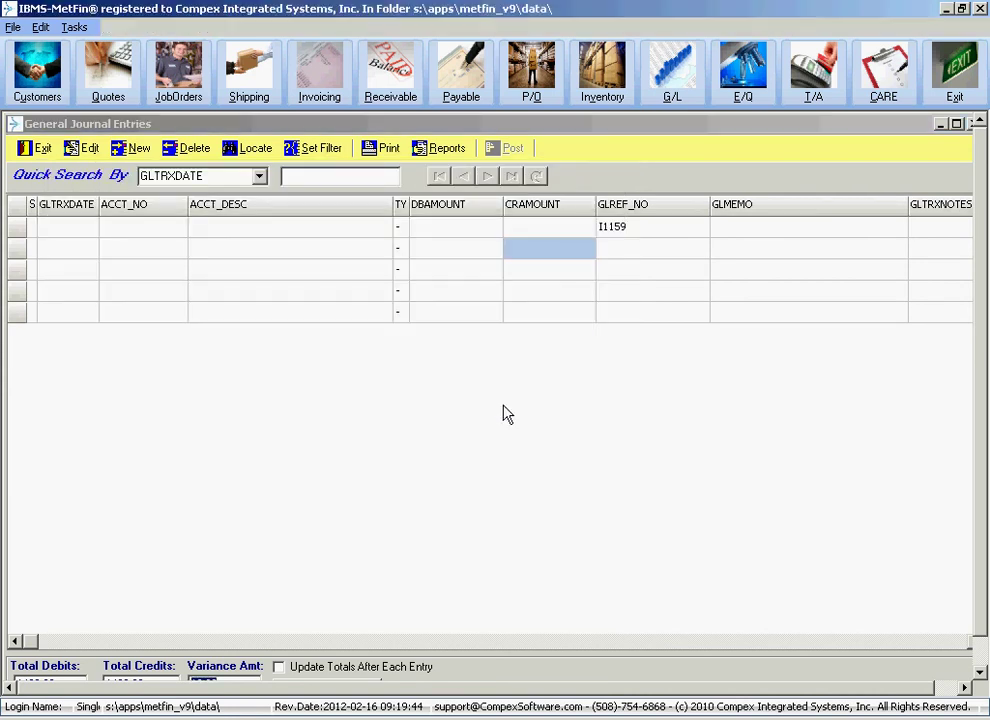
pyautogui.click(36, 150)
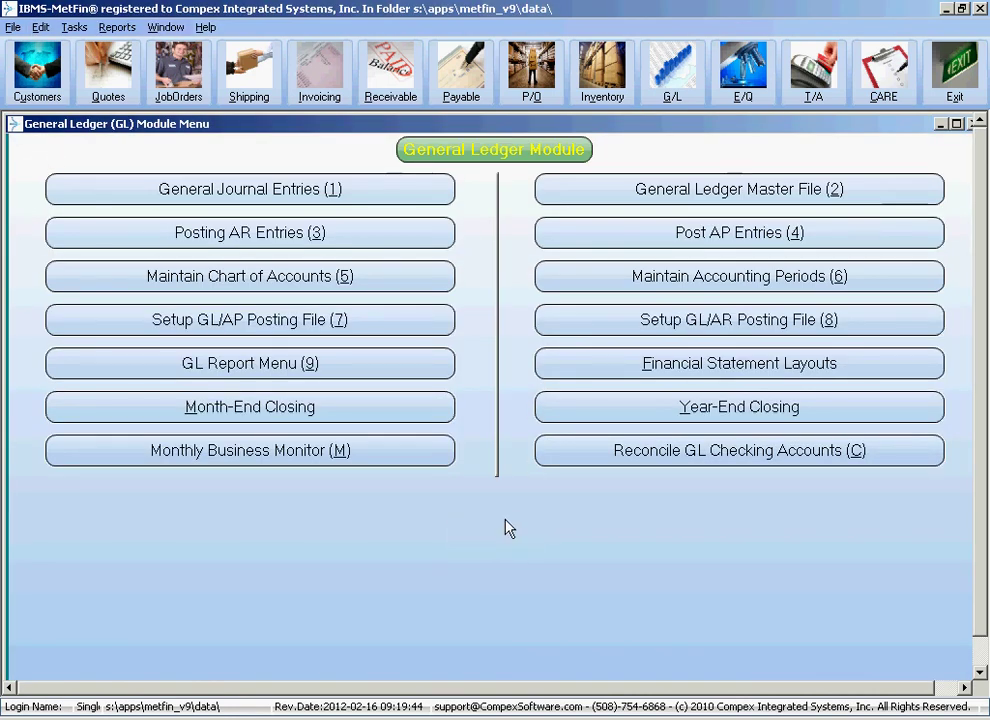
# - Open the general ledger master file and filter its transactions to those whose GLREF_NO contains I1159, keeping the filter criteria window minimized
pyautogui.click(625, 208)
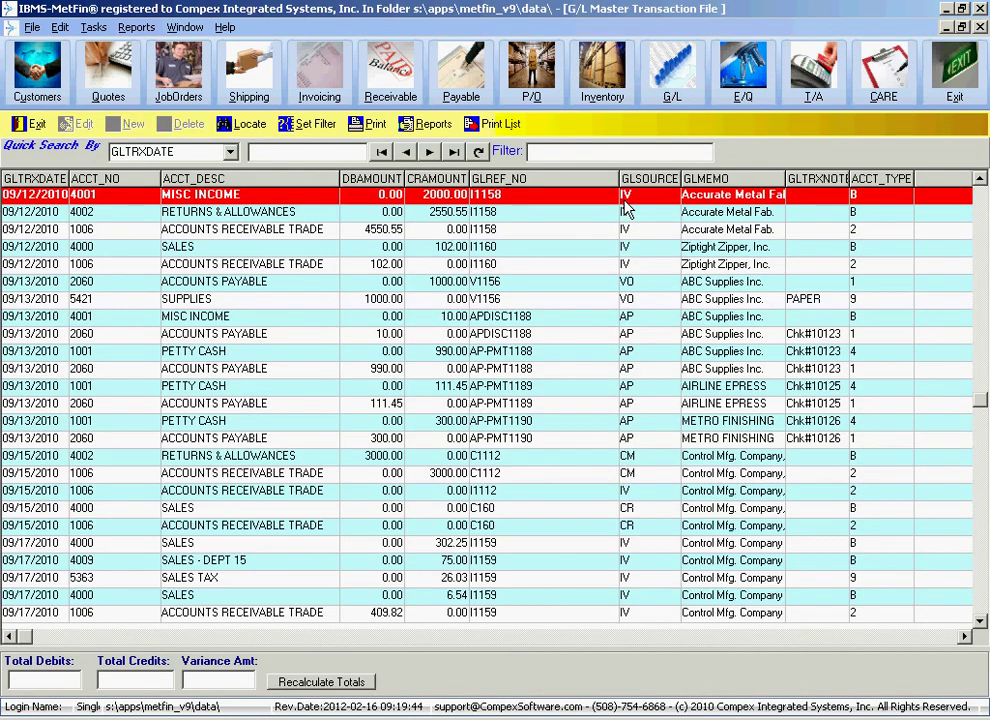
pyautogui.click(310, 124)
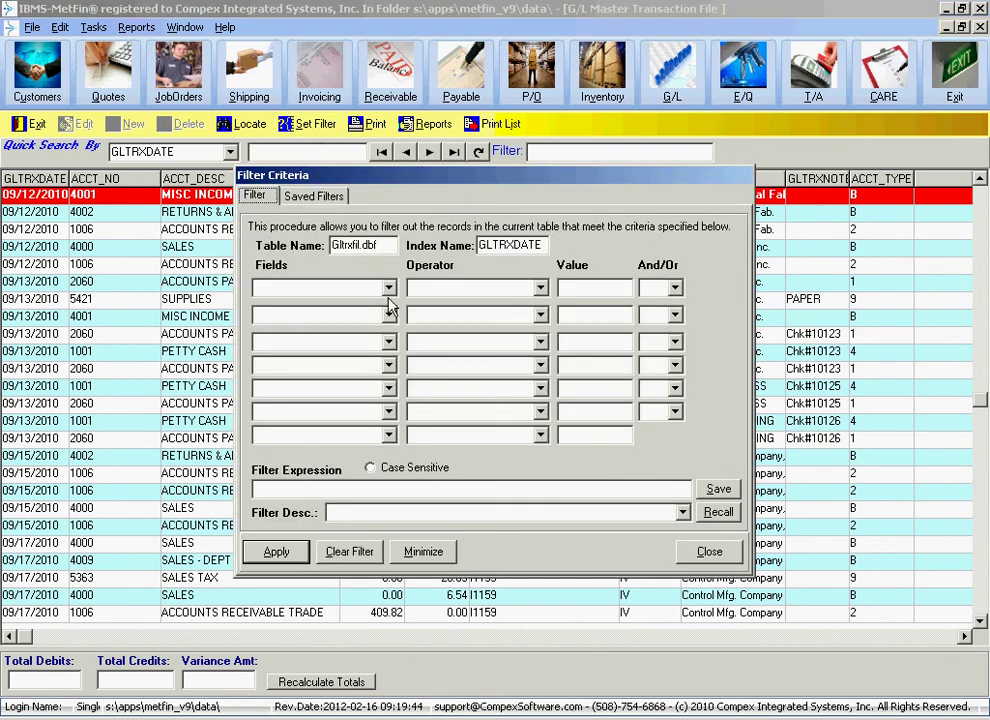
pyautogui.click(389, 288)
pyautogui.moveTo(393, 312); pyautogui.dragTo(393, 375)
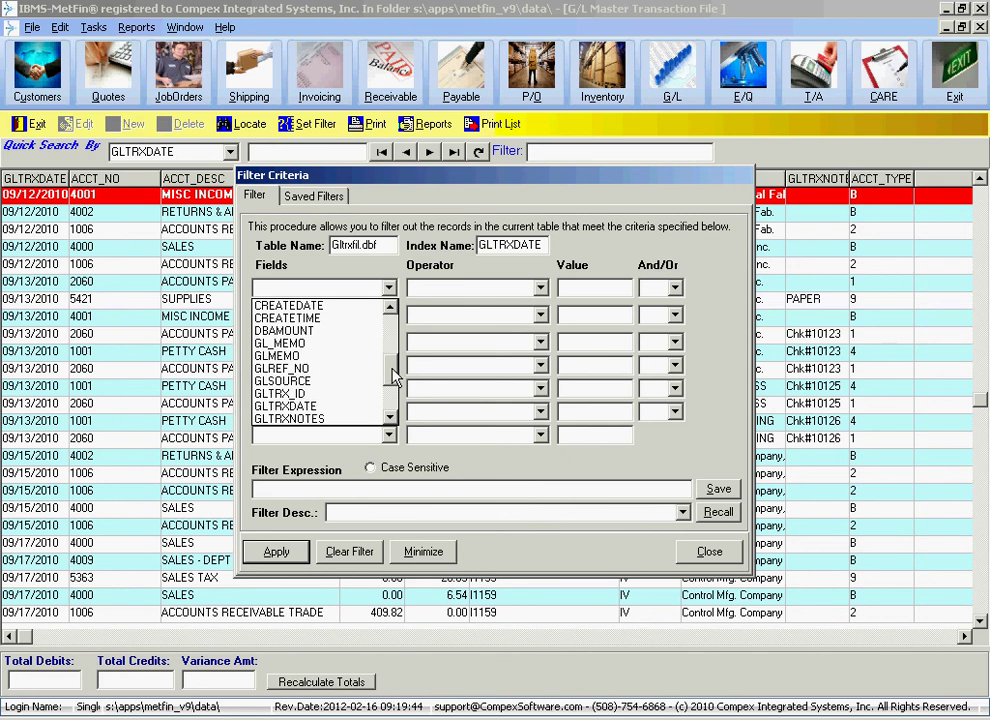
pyautogui.click(320, 368)
pyautogui.click(540, 288)
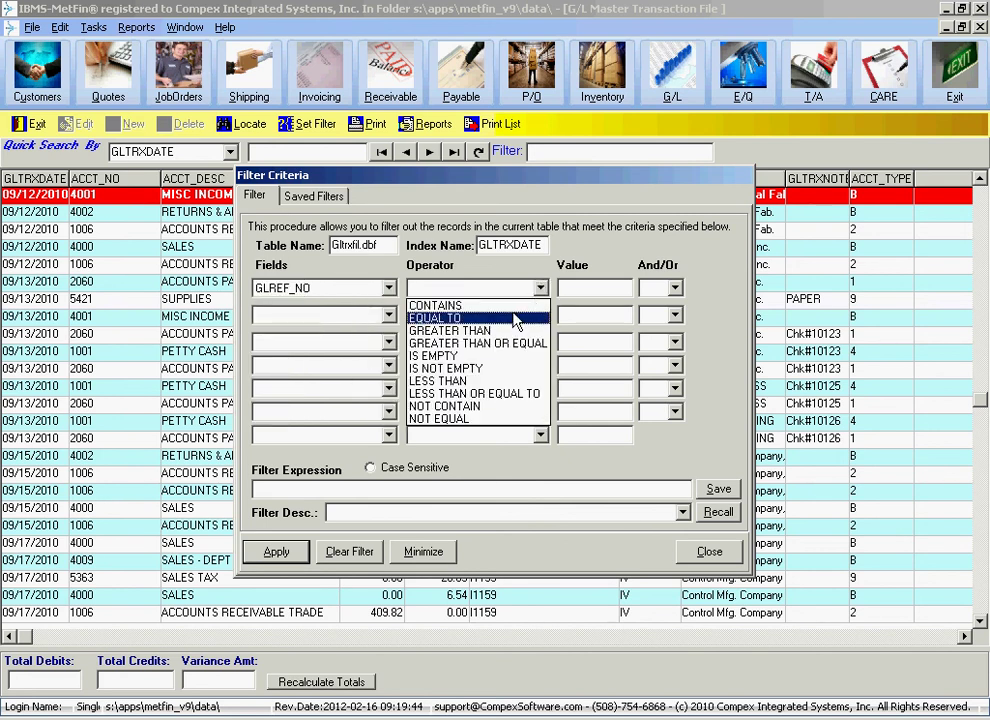
pyautogui.click(515, 305)
pyautogui.click(612, 288)
pyautogui.write('I1159')
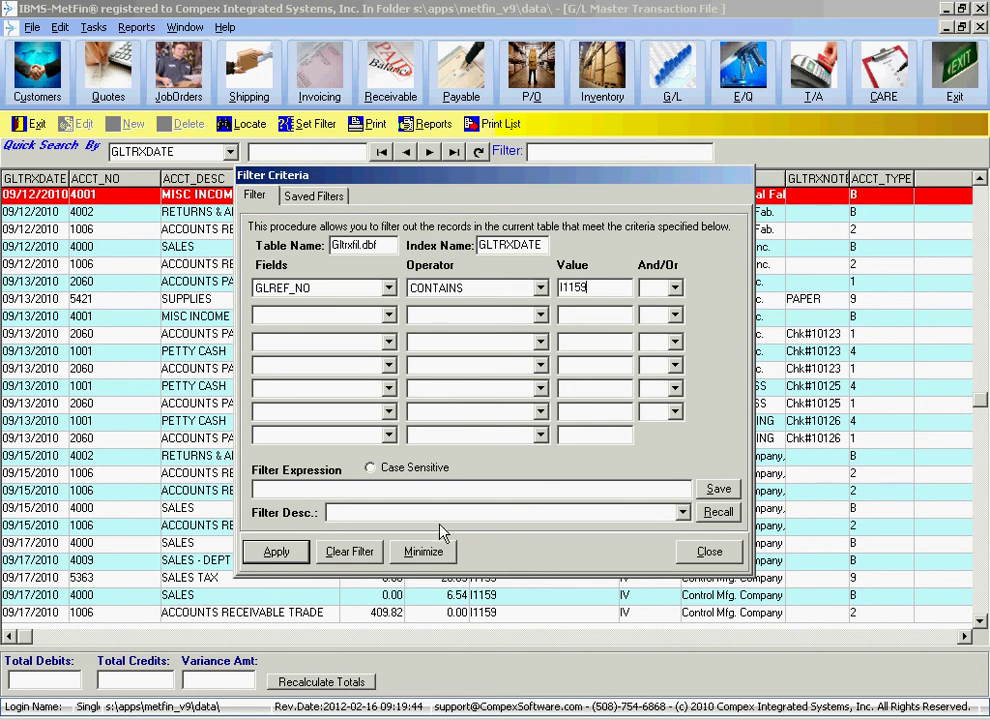
pyautogui.click(272, 552)
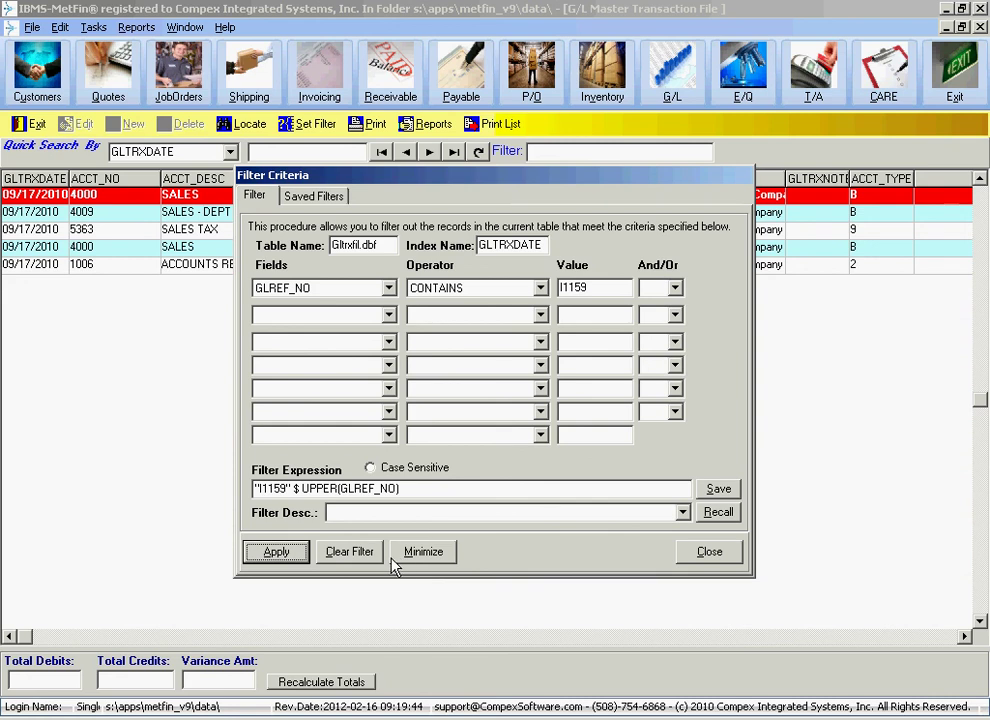
pyautogui.click(432, 553)
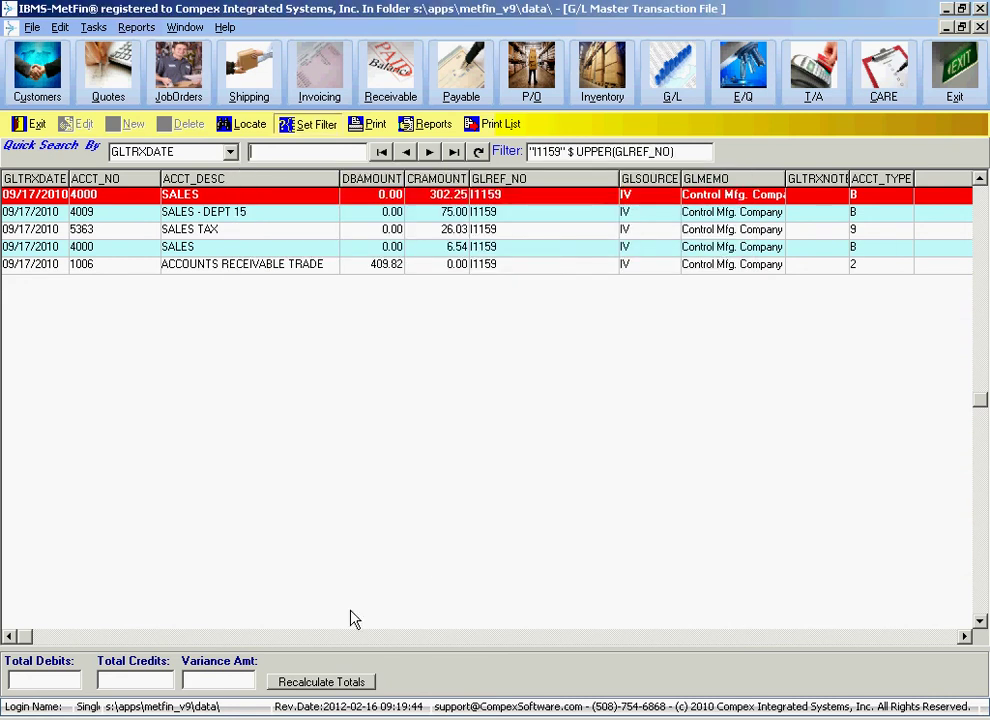
# - Recalculate the totals of the filtered transactions and examine the accounts receivable, sales, department 15 sales and sales tax entries of invoice 1159
pyautogui.click(320, 683)
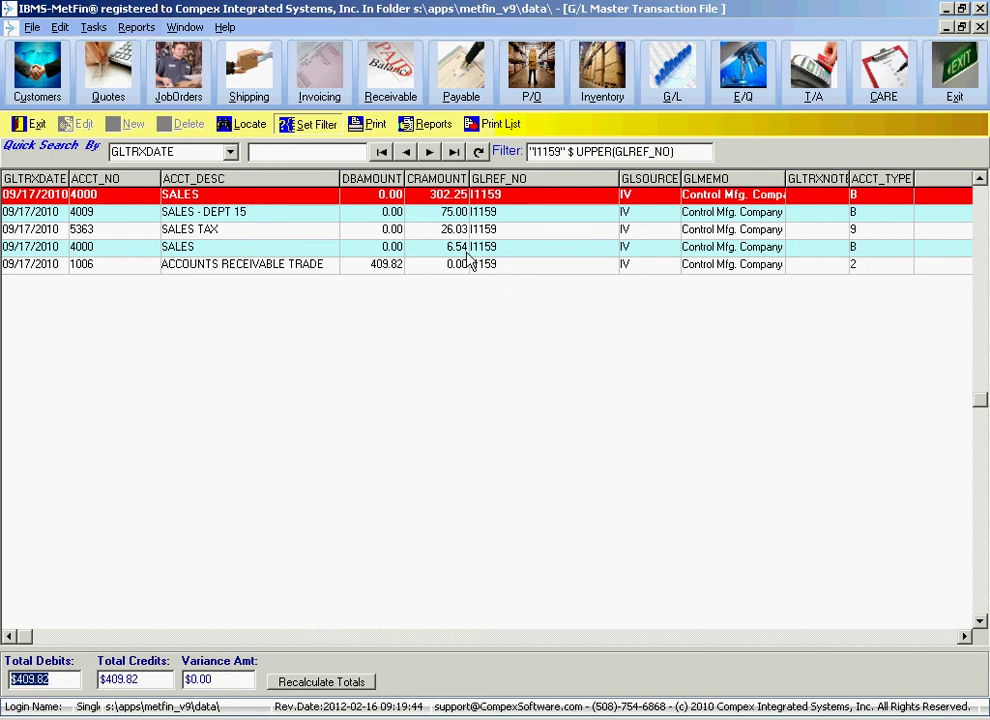
pyautogui.click(259, 266)
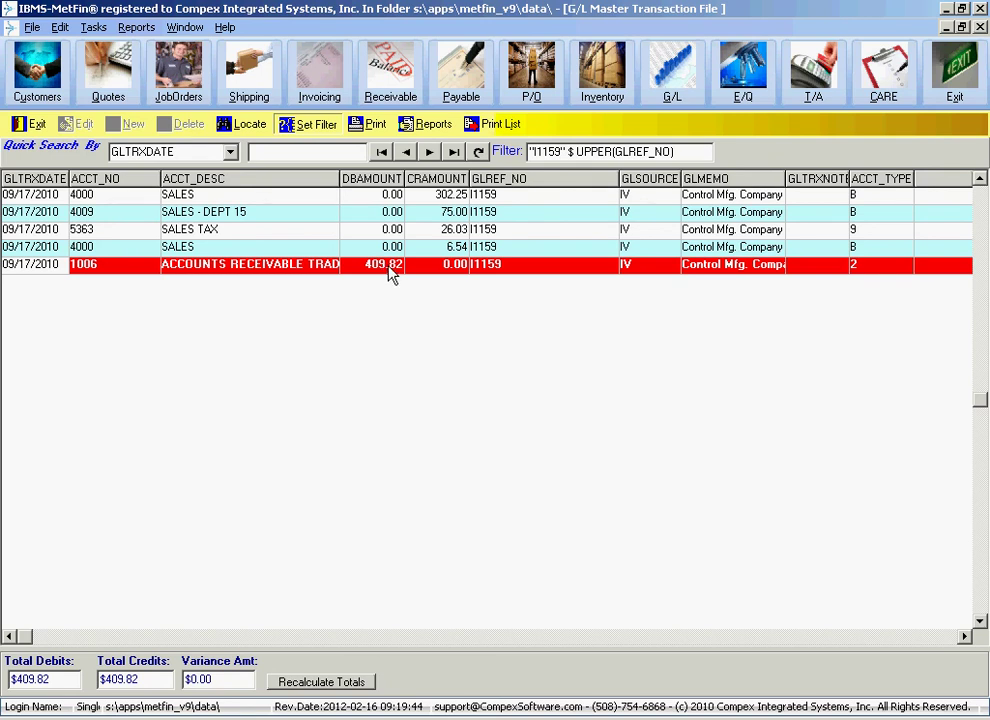
pyautogui.click(462, 248)
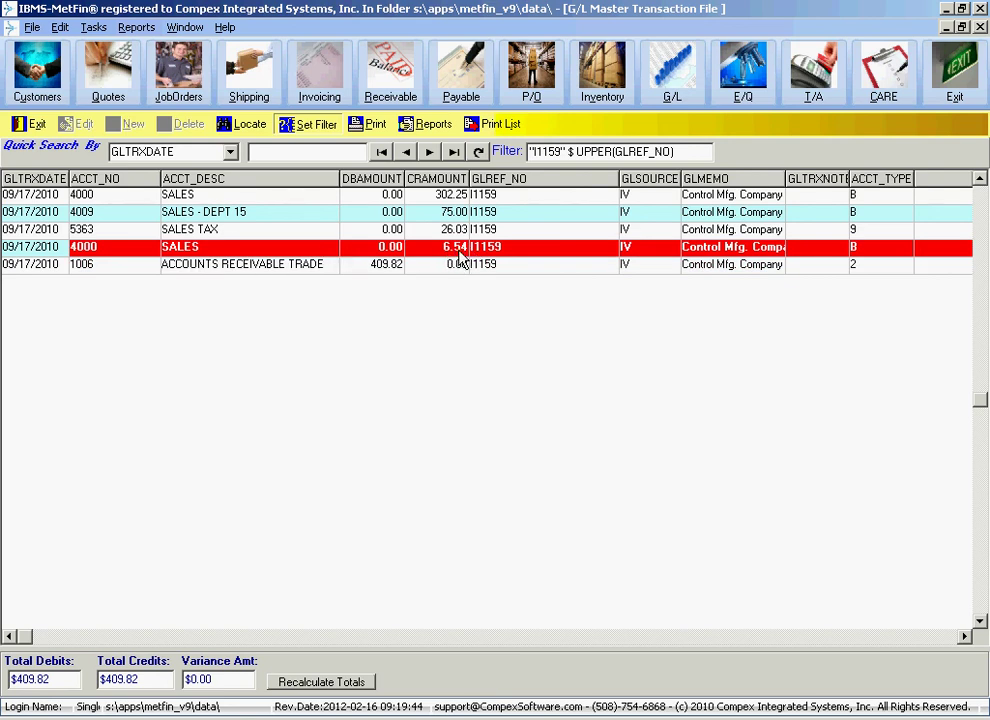
pyautogui.click(469, 196)
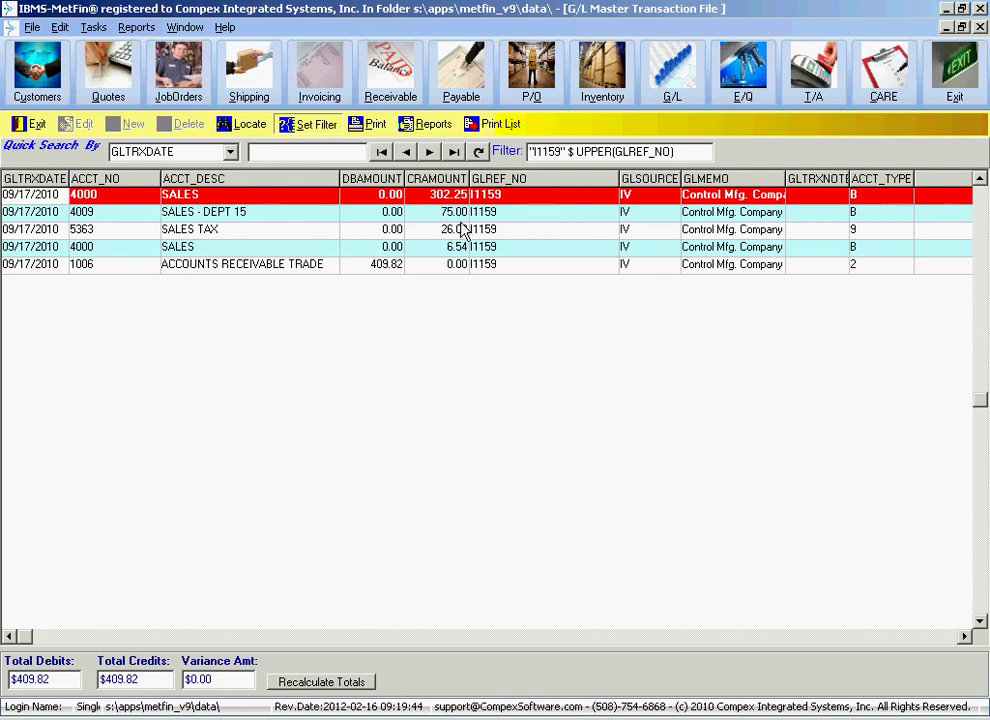
pyautogui.click(461, 214)
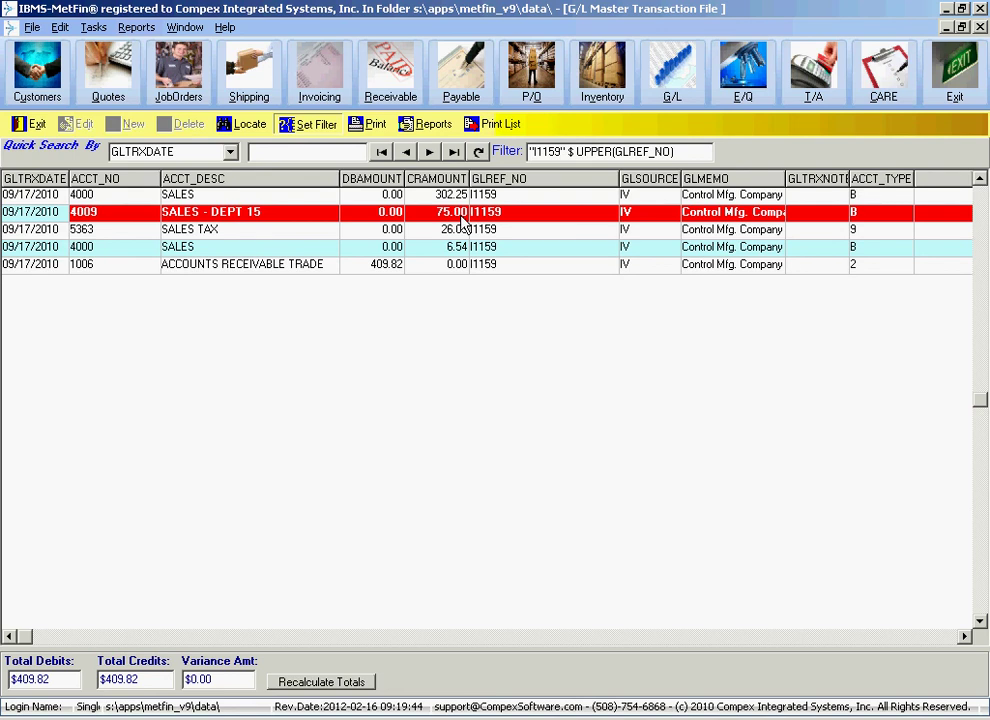
pyautogui.click(461, 231)
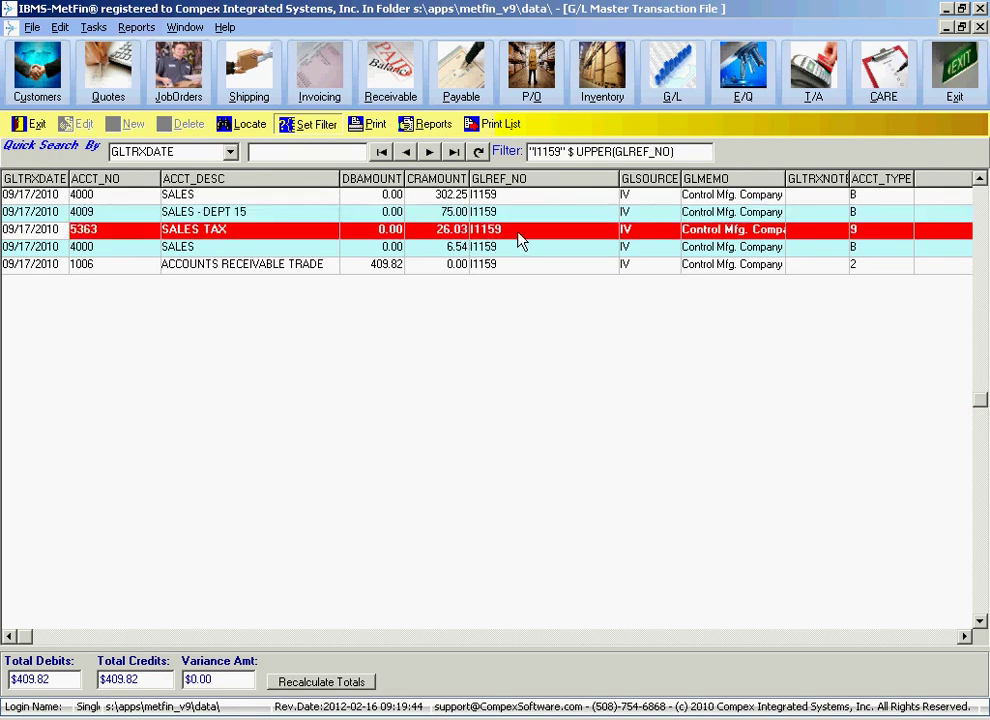